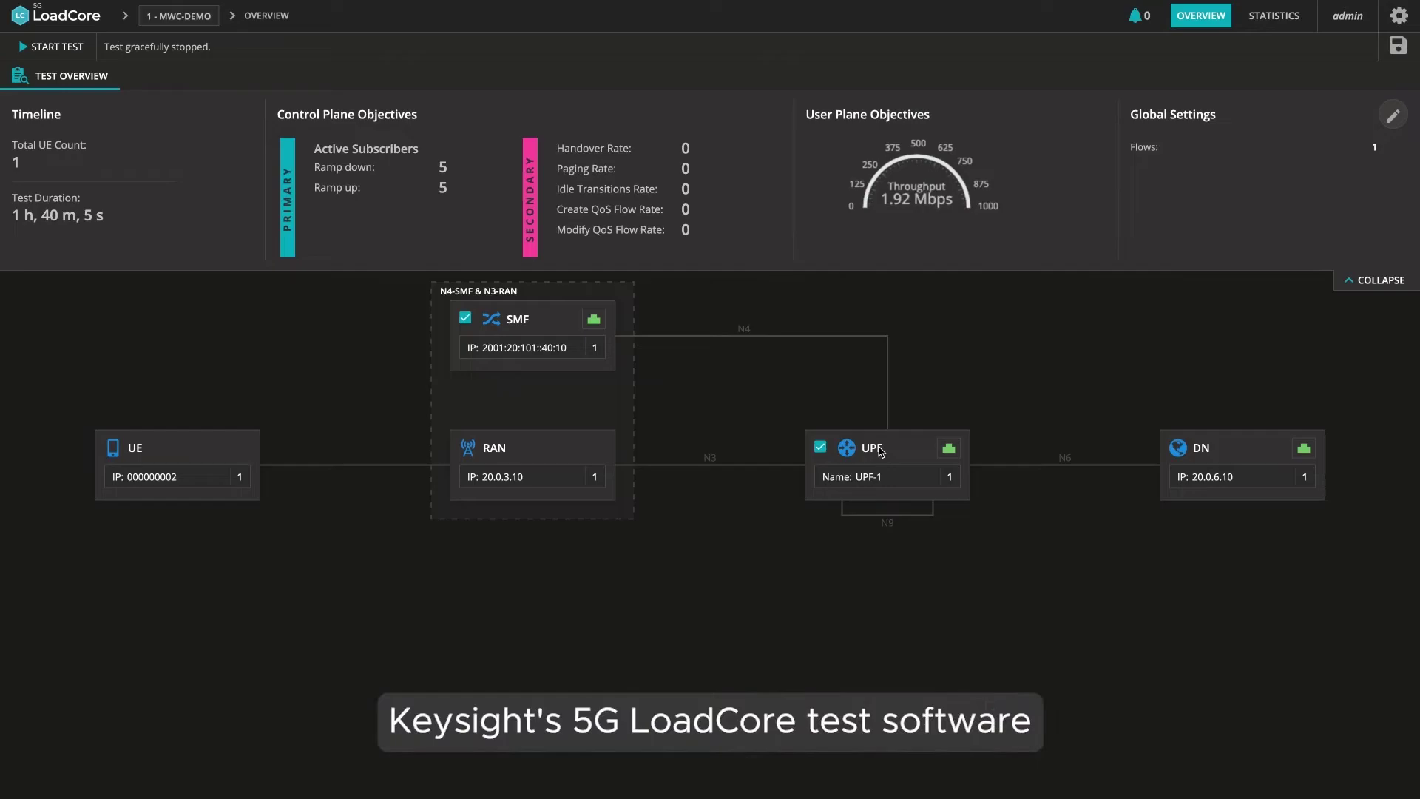
- Open the UPF range configuration and review its N4 and N6 interface settings
click(895, 454)
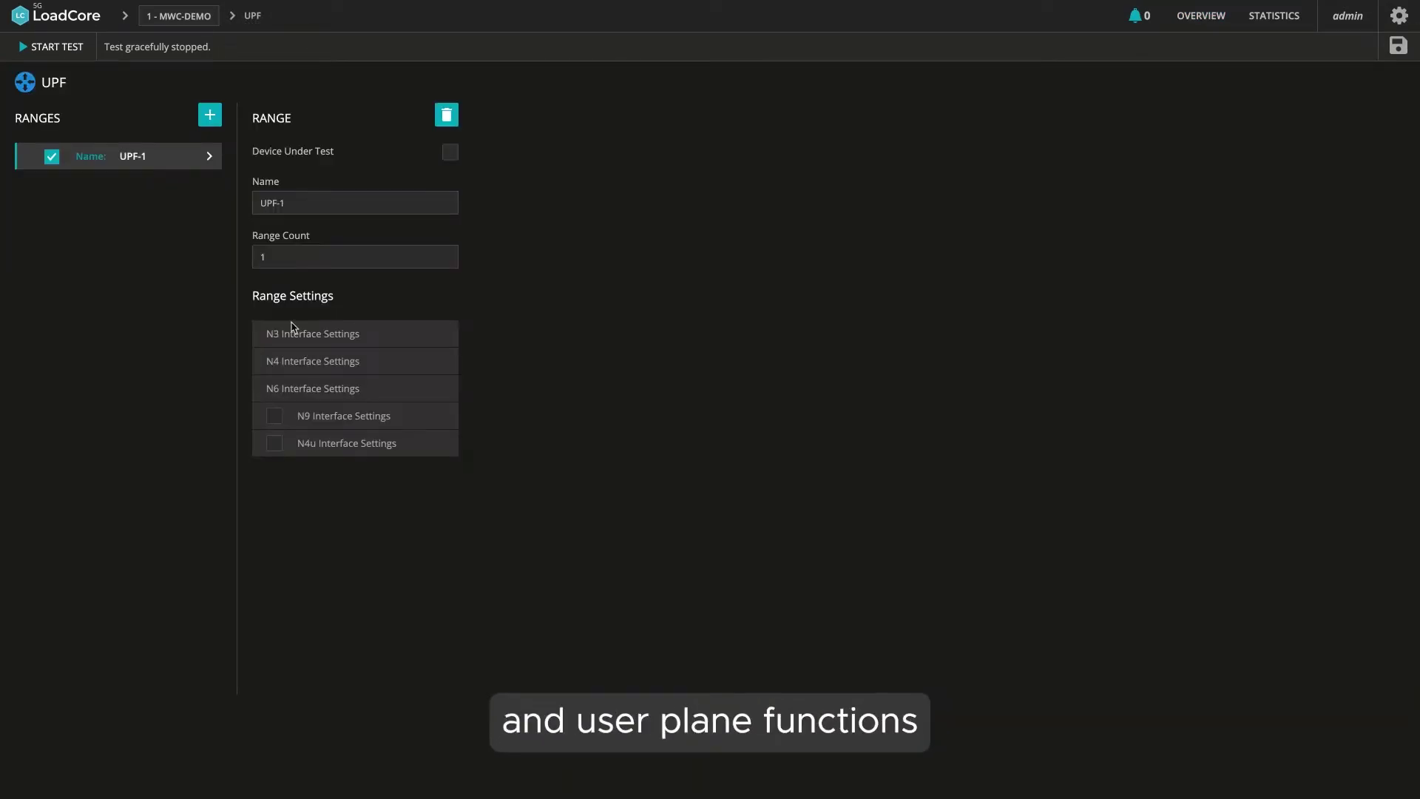
click(330, 369)
click(329, 389)
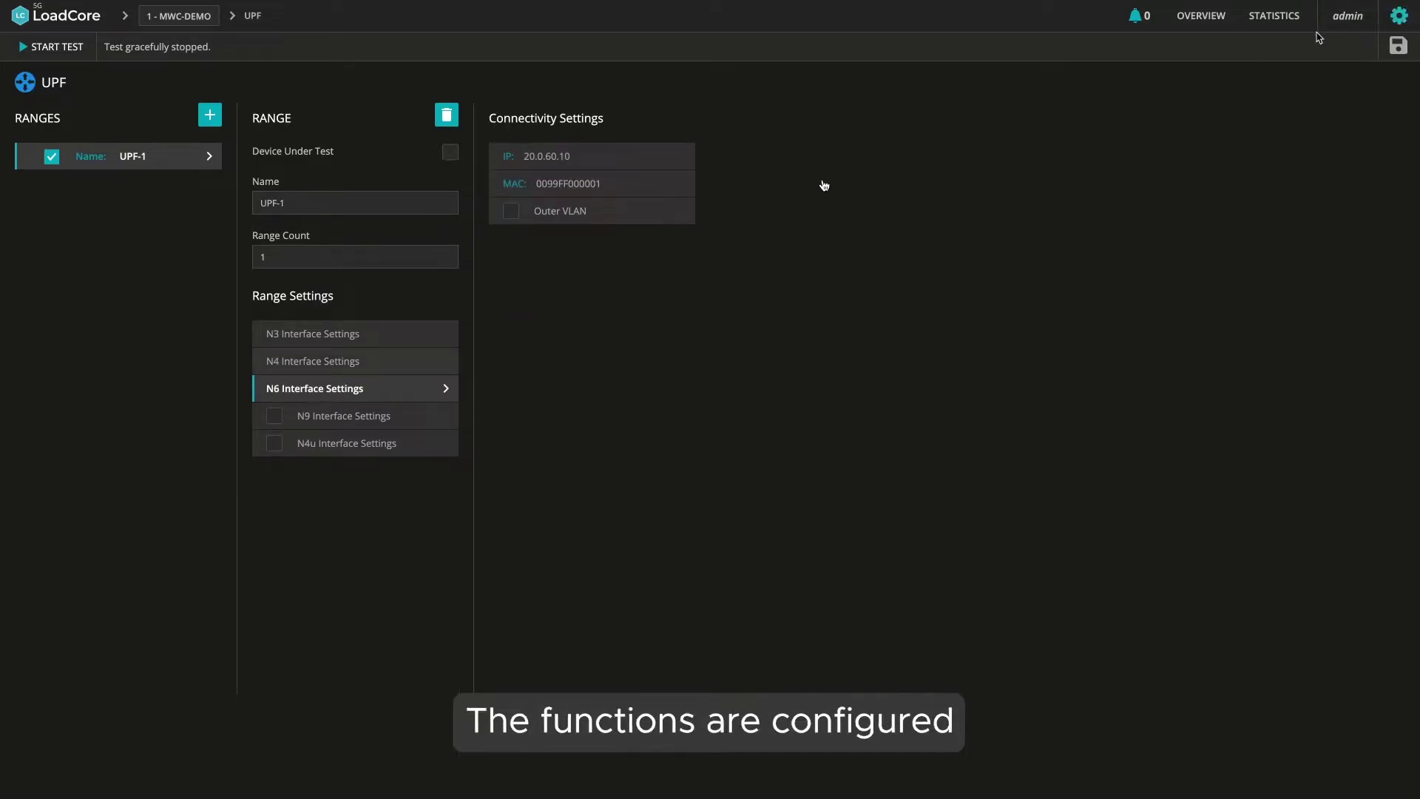
- List the LoadCore agent machines under Agent Management
click(1395, 21)
mouse_move(1352, 51)
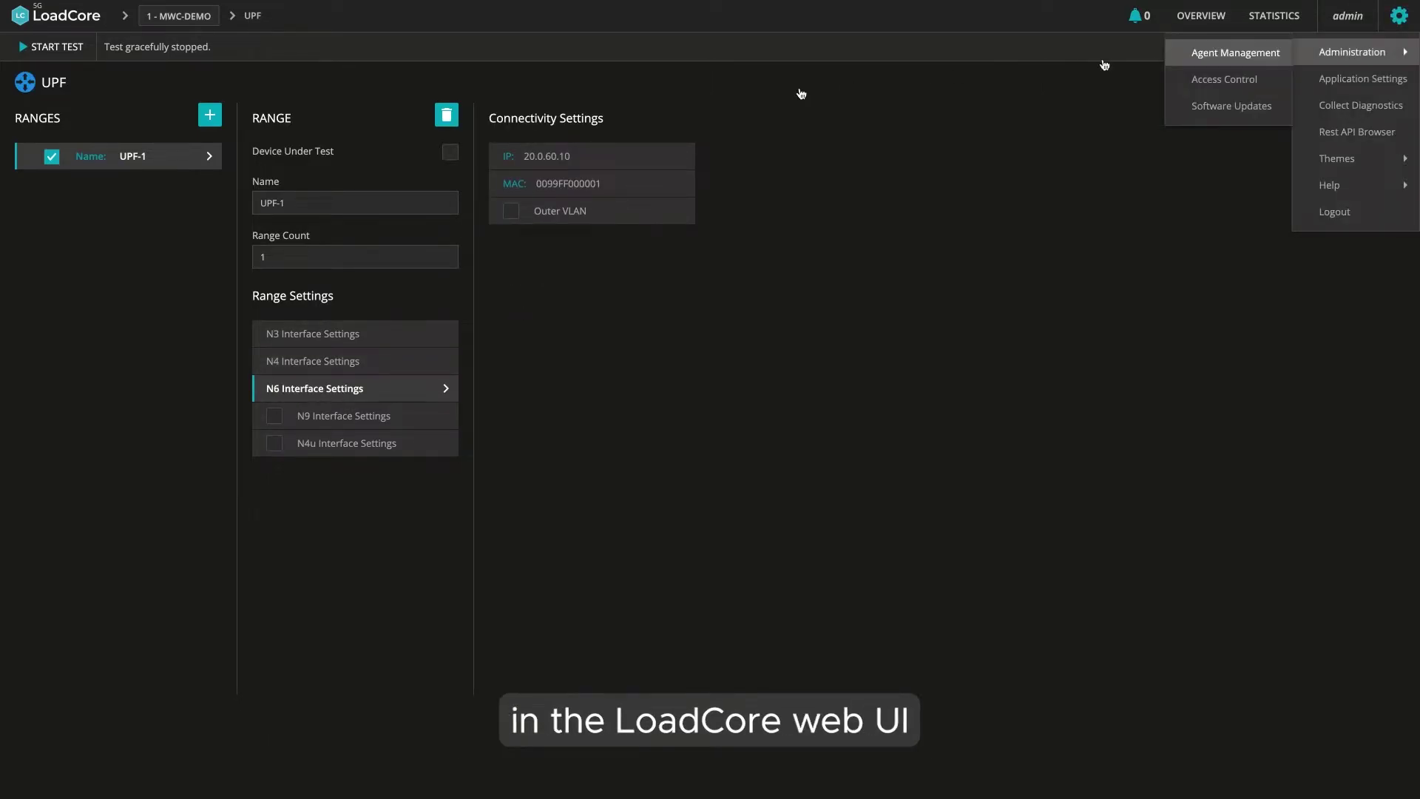
click(1195, 52)
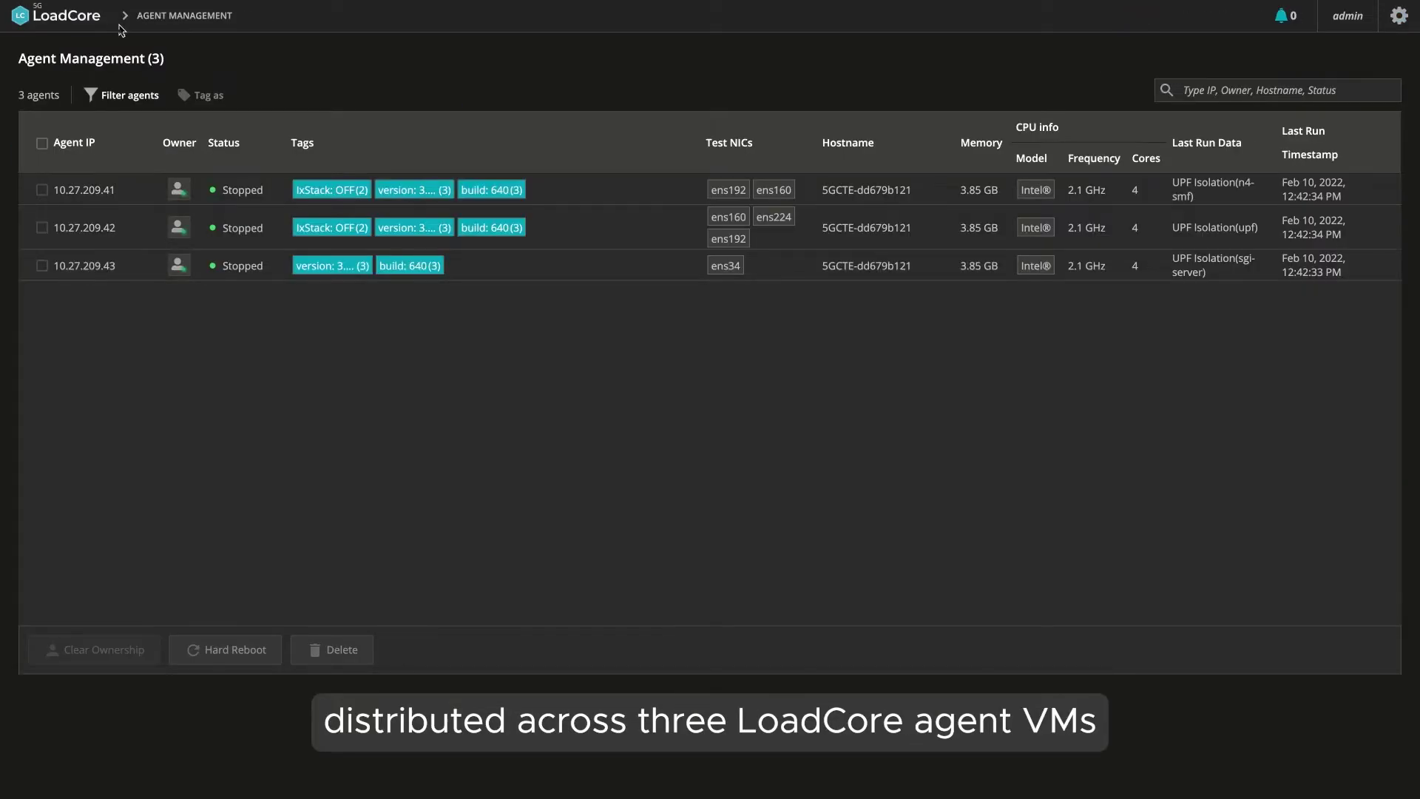
- Reopen the MWC-demo session's UPF page and highlight the N3 IP address 20.0.30.10
click(75, 22)
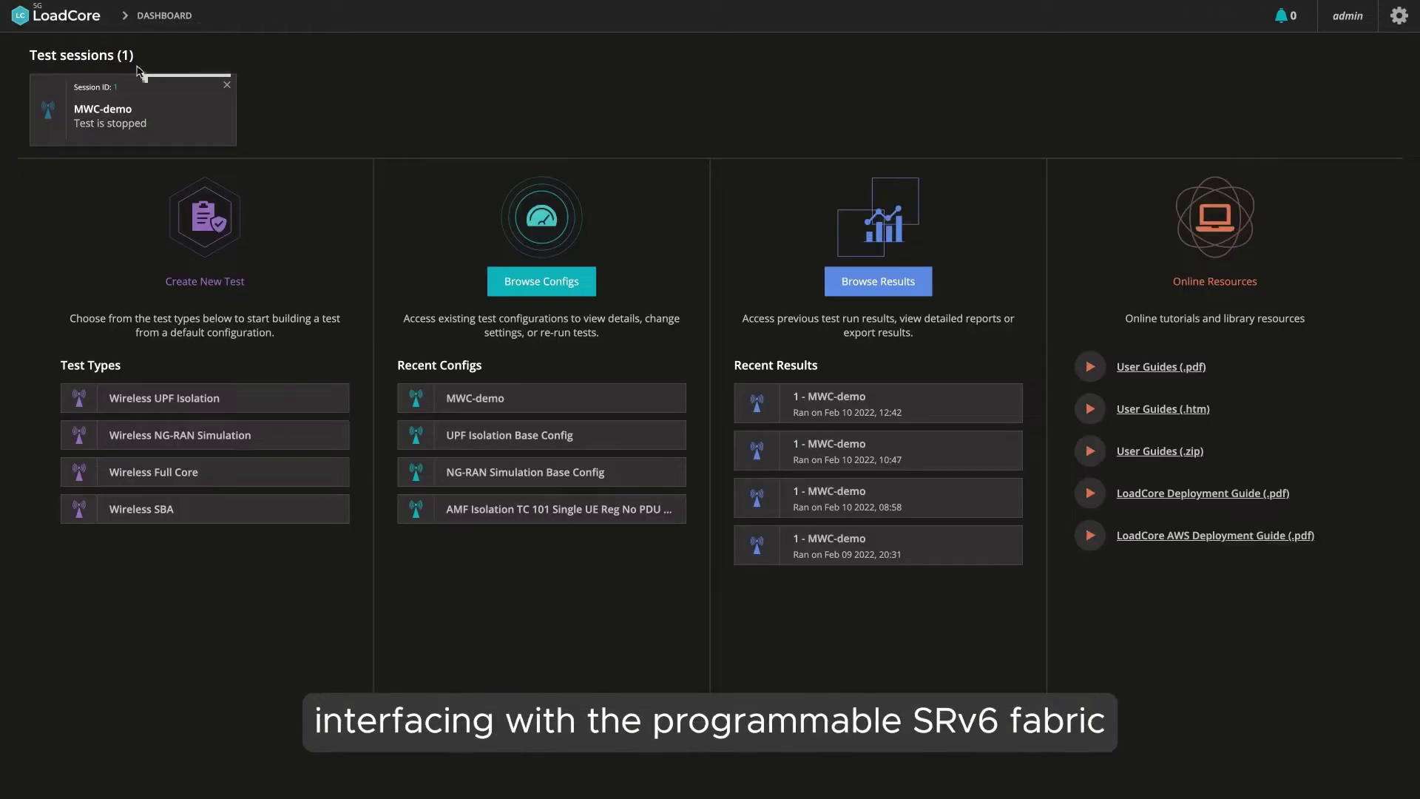
click(138, 119)
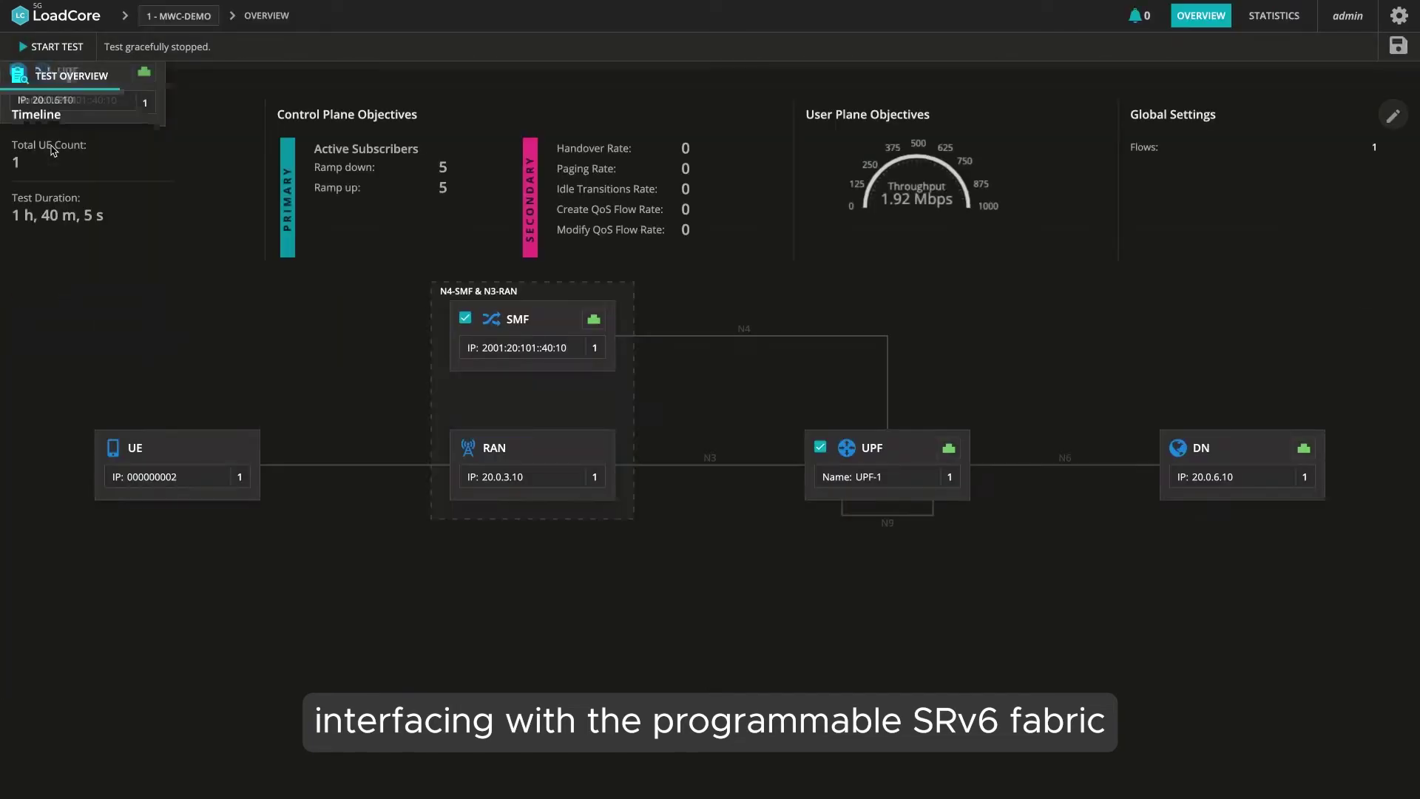
click(872, 447)
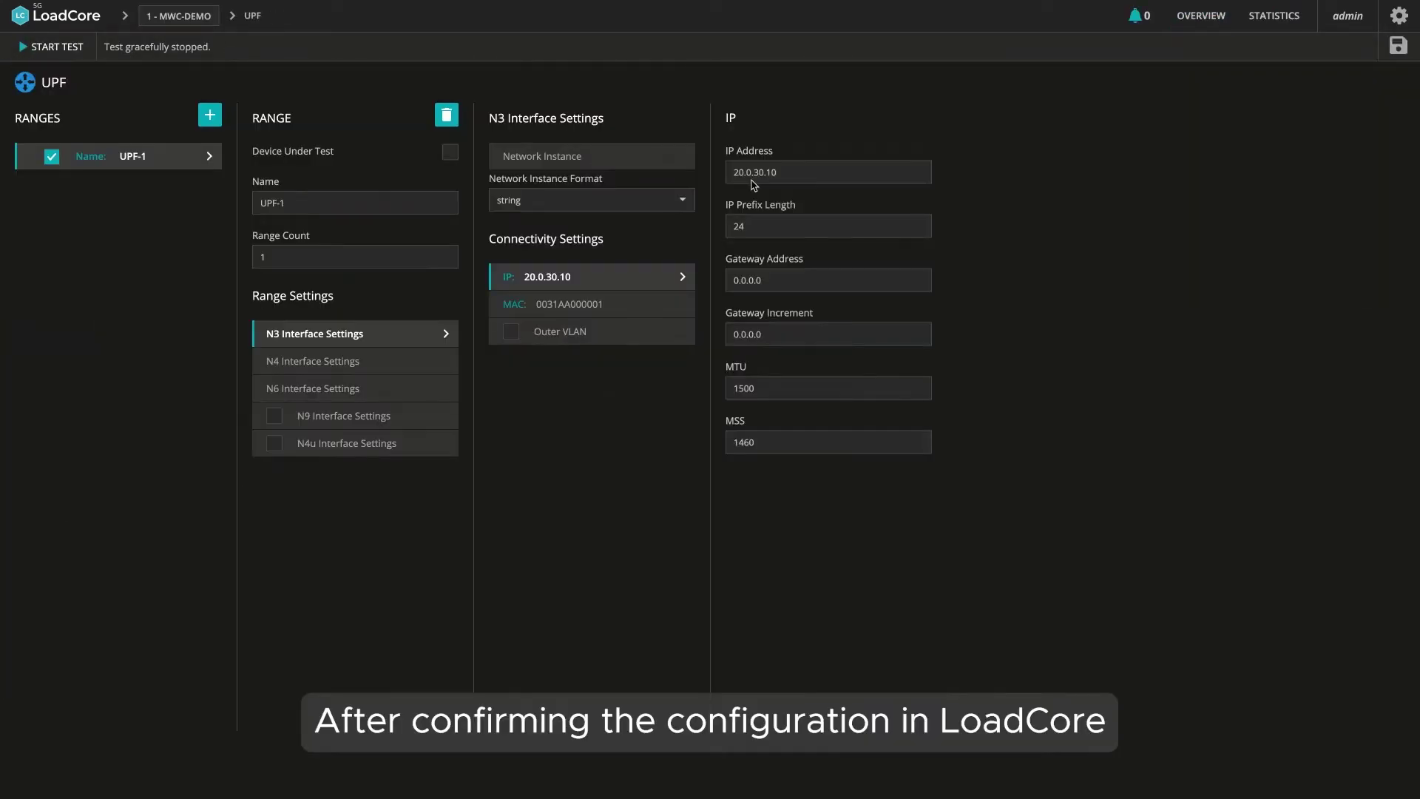
double_click(780, 170)
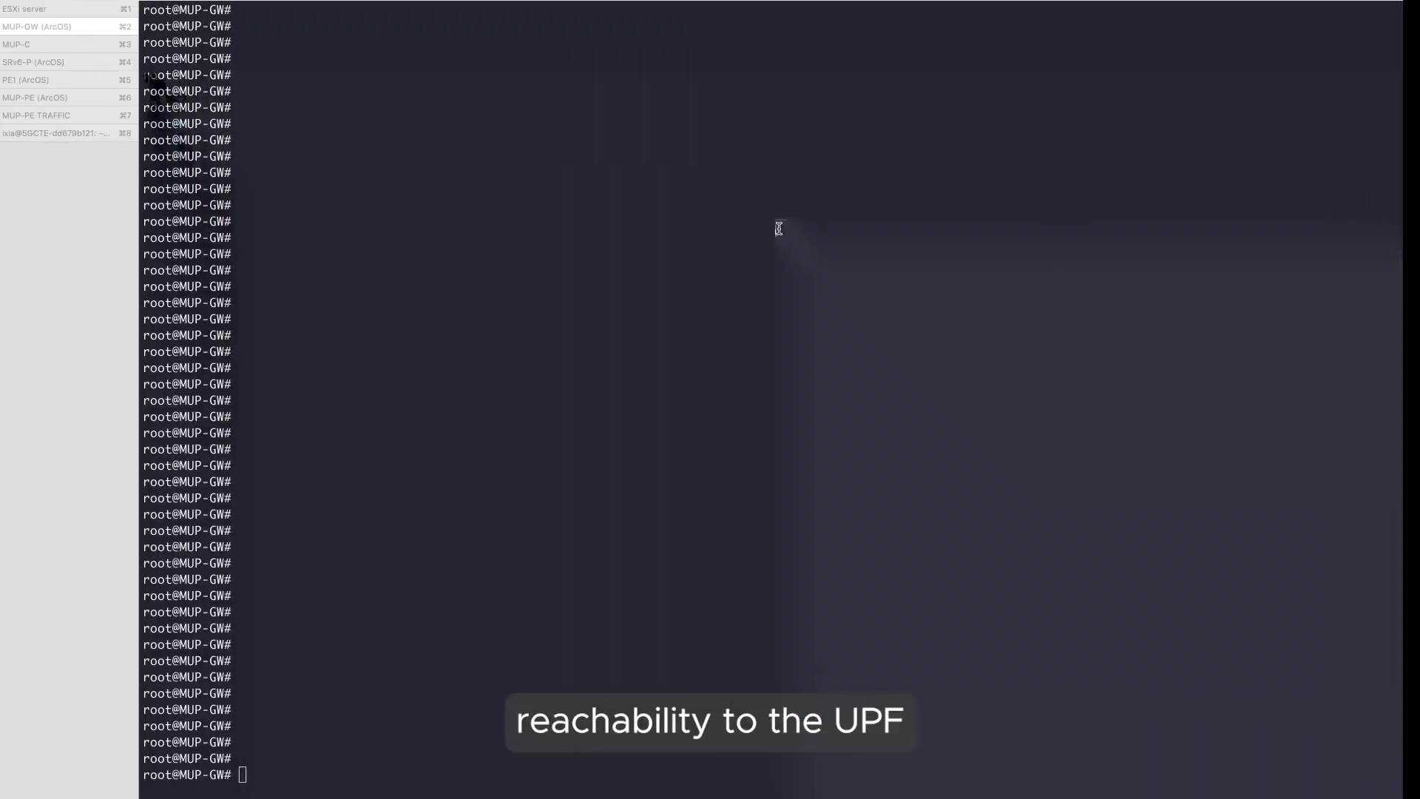
- Run the MUP-GW BGP route query and highlight 20.0.3.0/24 with next hop 2001:db8a:b1:2::
text(show network-instance default protocol BGP default rib afi-safi L3VPN_IPV4_UNICAST loc-rib route 100.0.1.1:1:20.0.30.0/24 3:3::3:3 | select state next-hop | select attributes prefix-sid-attr)
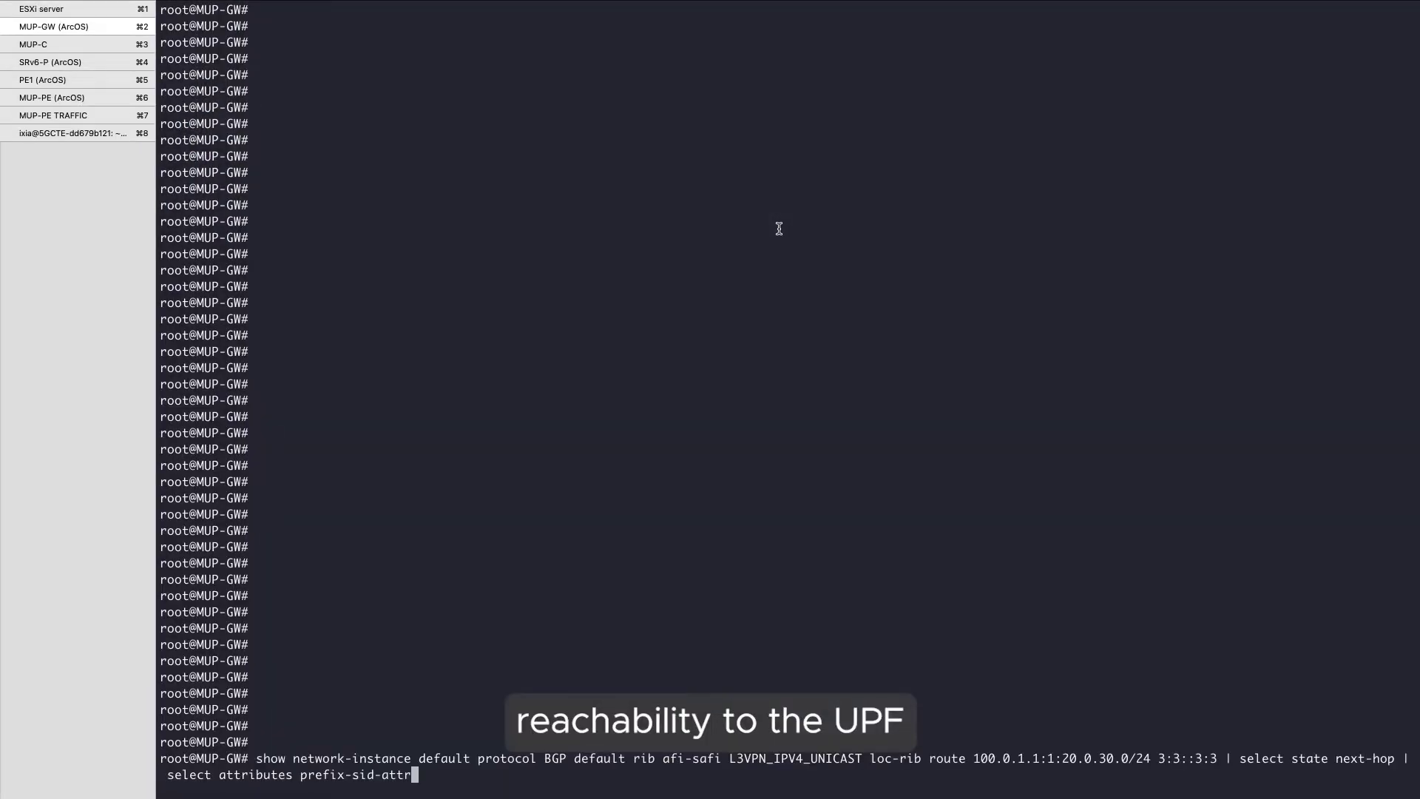
key(Return)
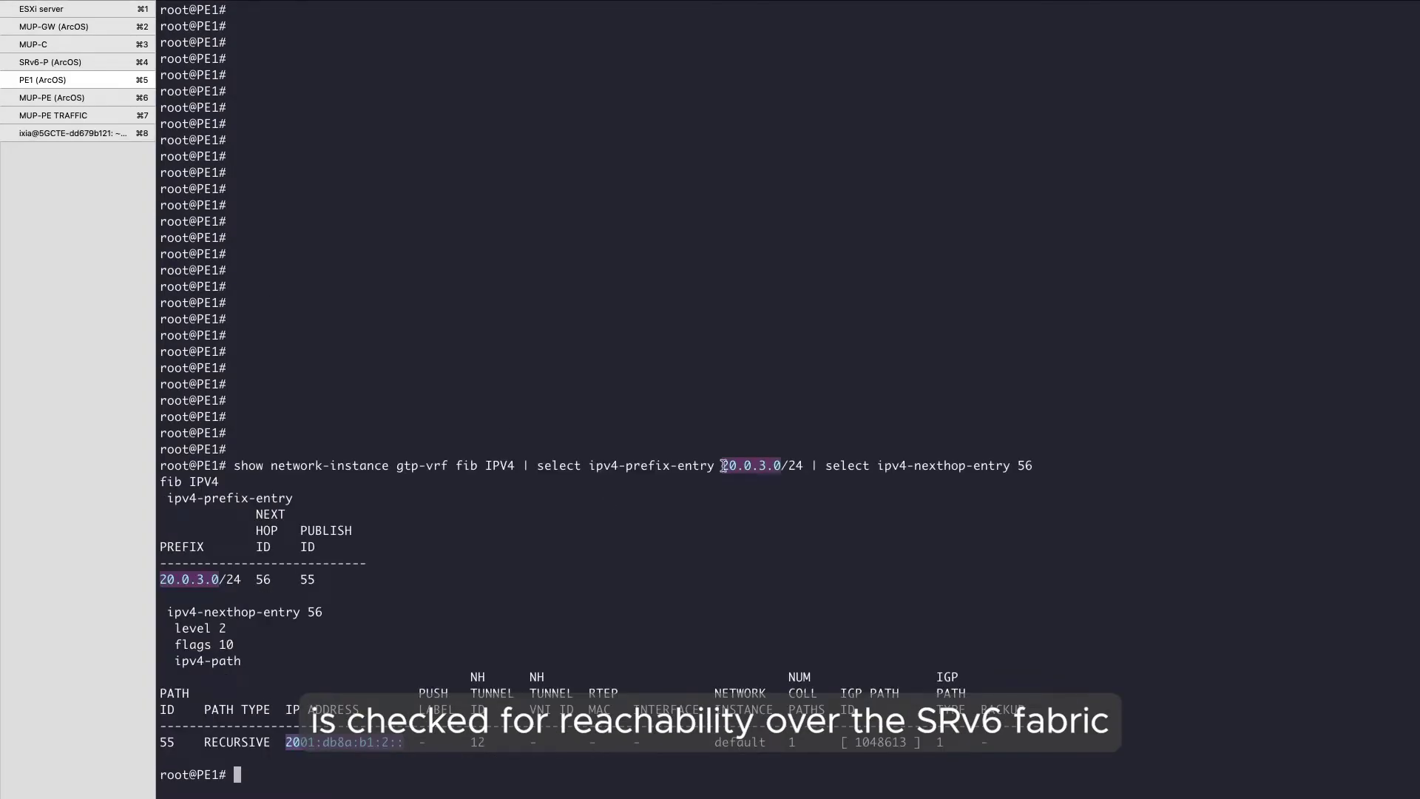
click(191, 579)
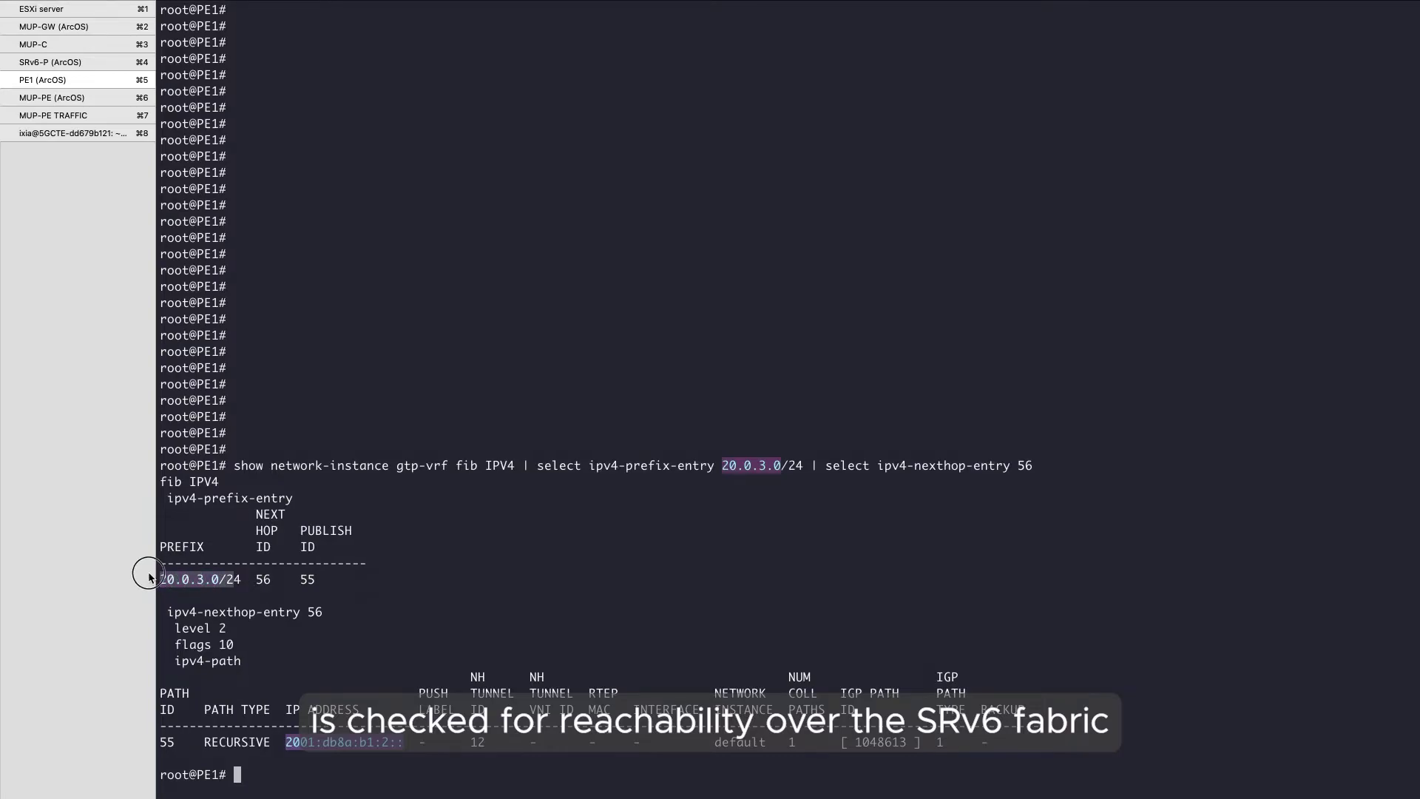
click(403, 744)
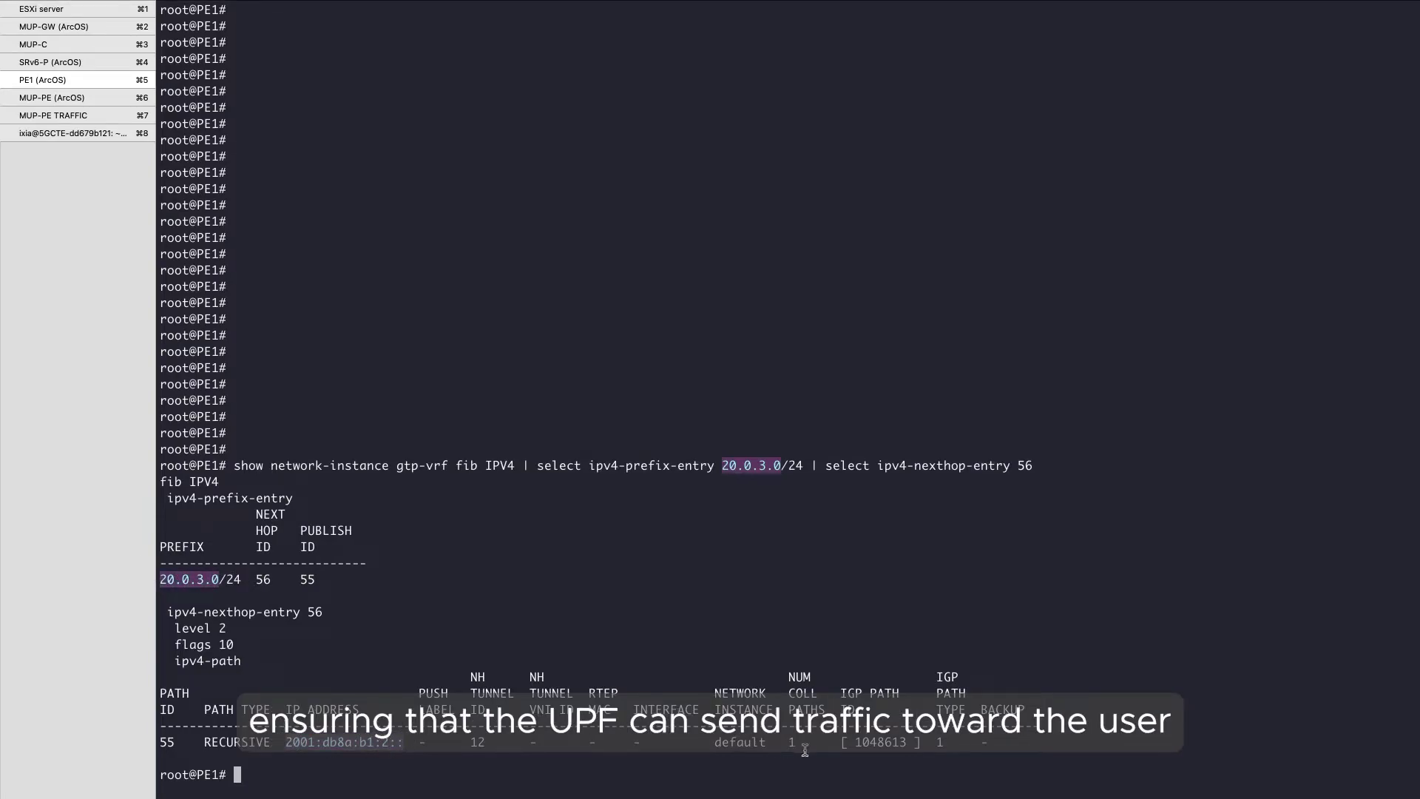
- On another router's session, list the SRv6 local SIDs
click(59, 30)
text(show network-instance default srv6 local-sids local-sid 2001:db8a:b1:2::/64)
key(Return)
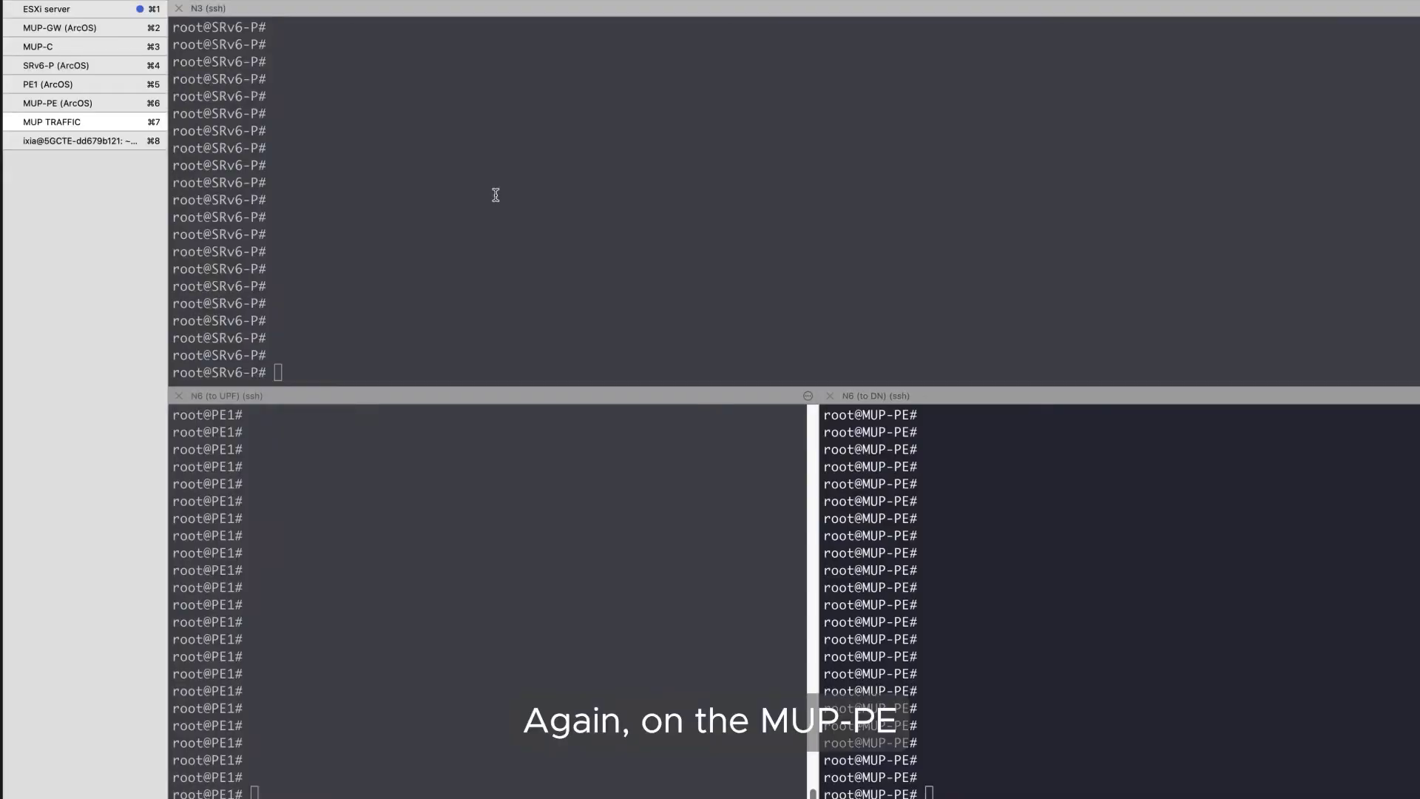
- Focus the N3 pane of the MUP TRAFFIC terminal session
click(494, 194)
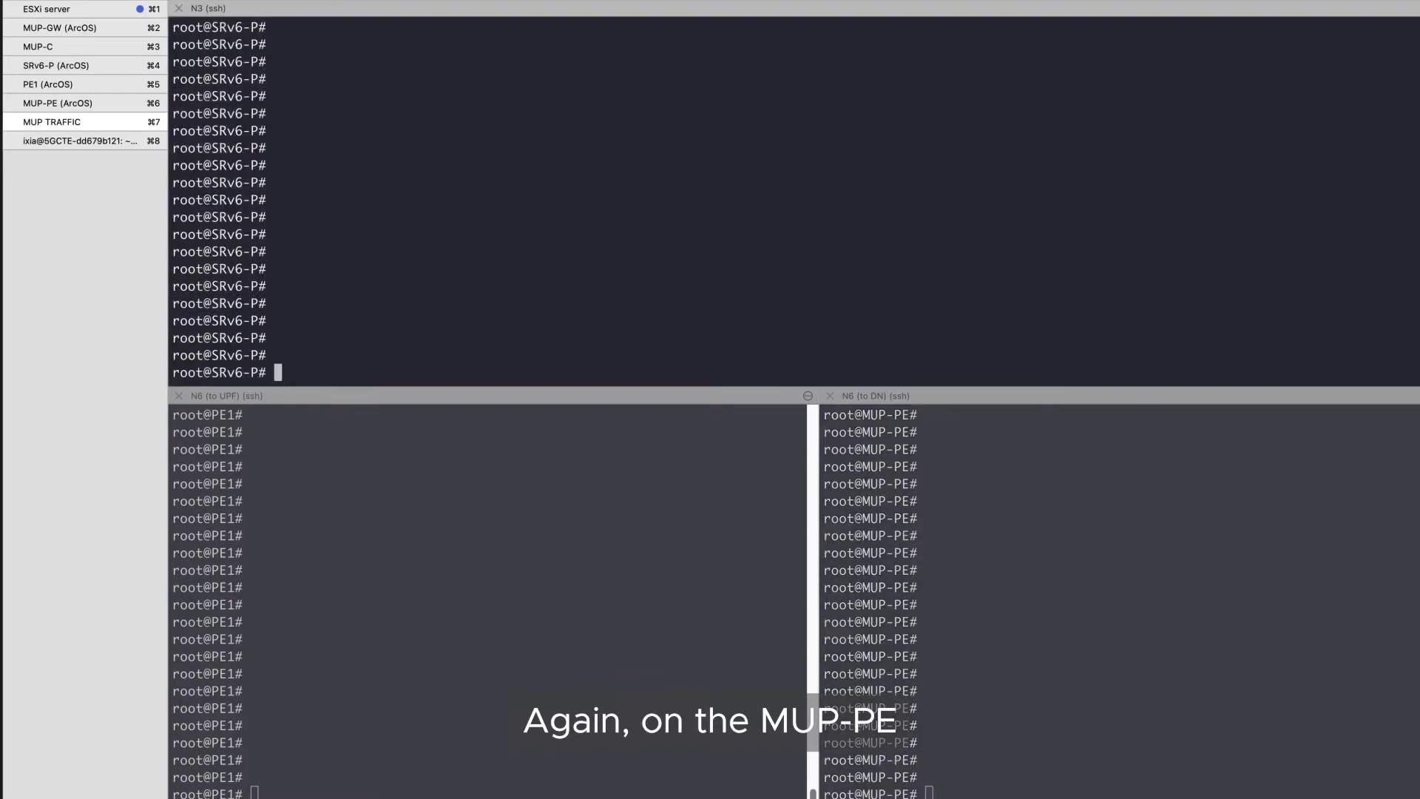
- Clear the N3 pane, then start nload swp3 and nload swp4 in the N6 panes
key(super+k)
click(498, 540)
text(nload swp3)
key(Return)
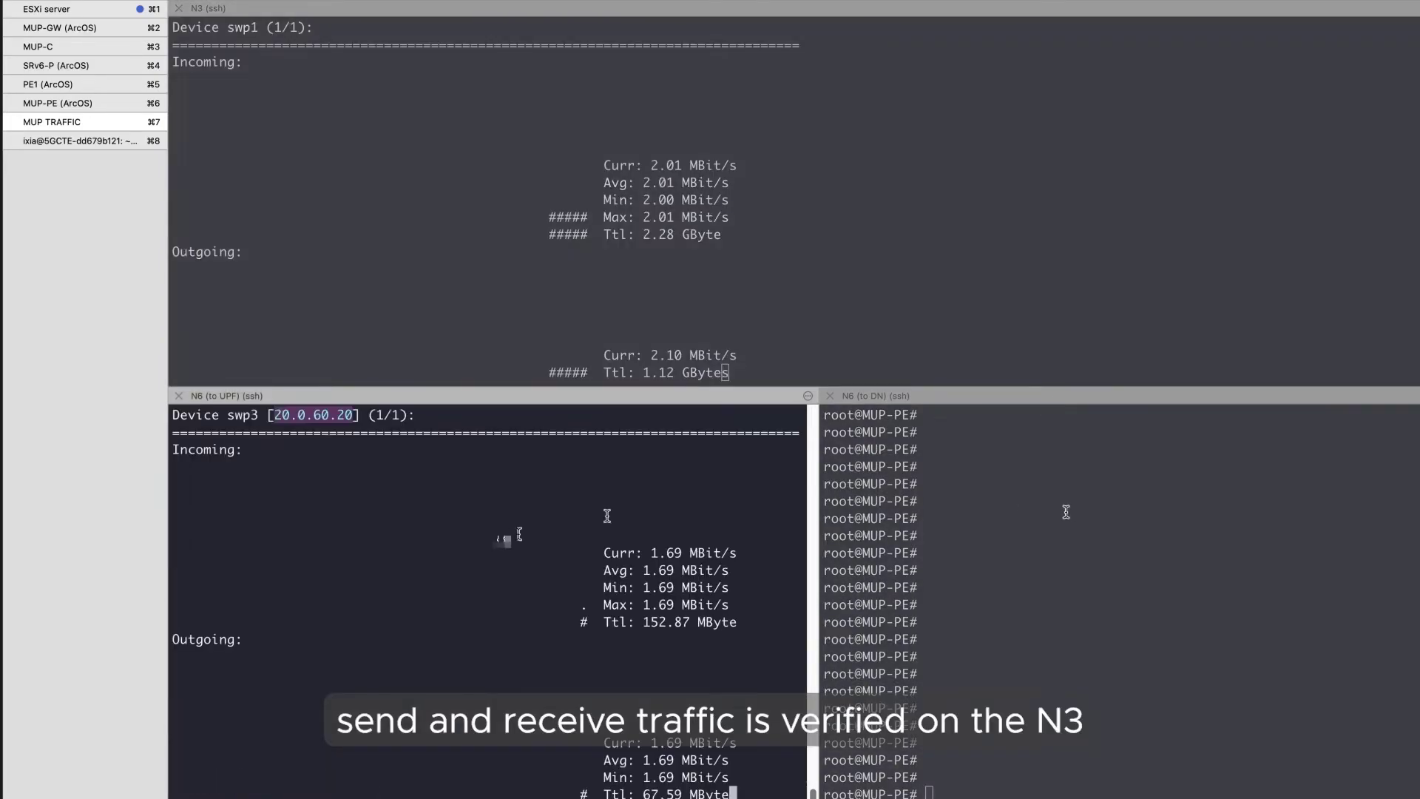
click(1078, 512)
text(nload swp4)
key(Return)
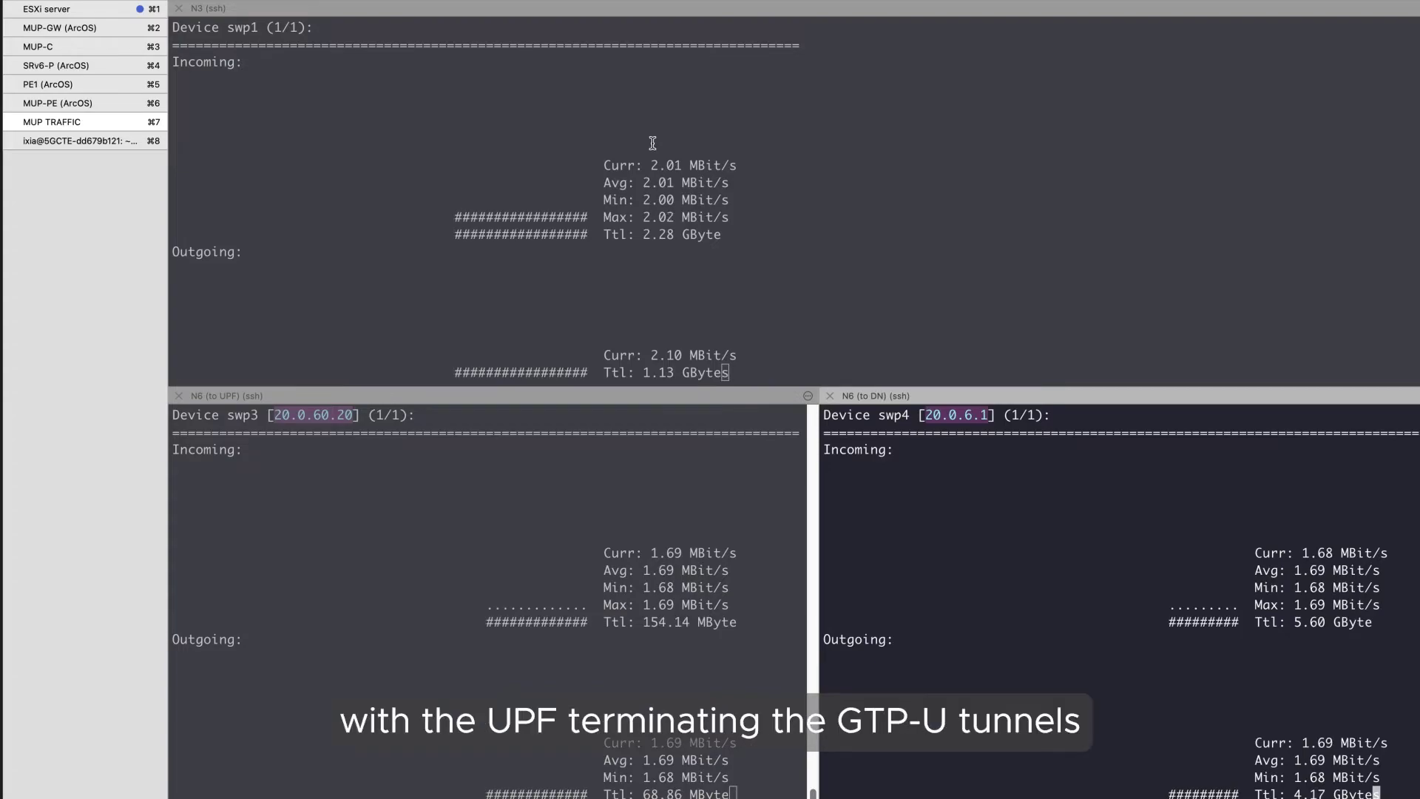
click(668, 607)
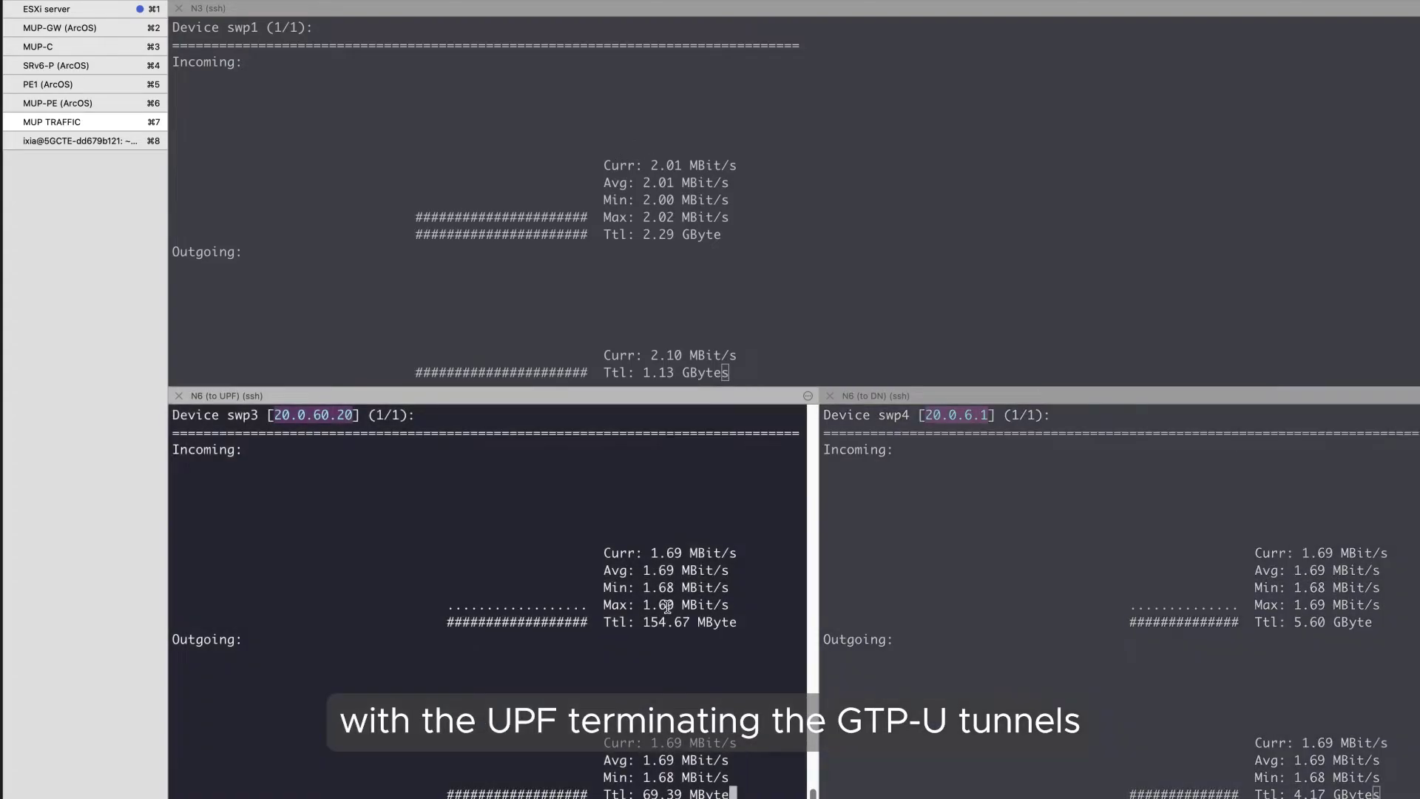
click(1319, 616)
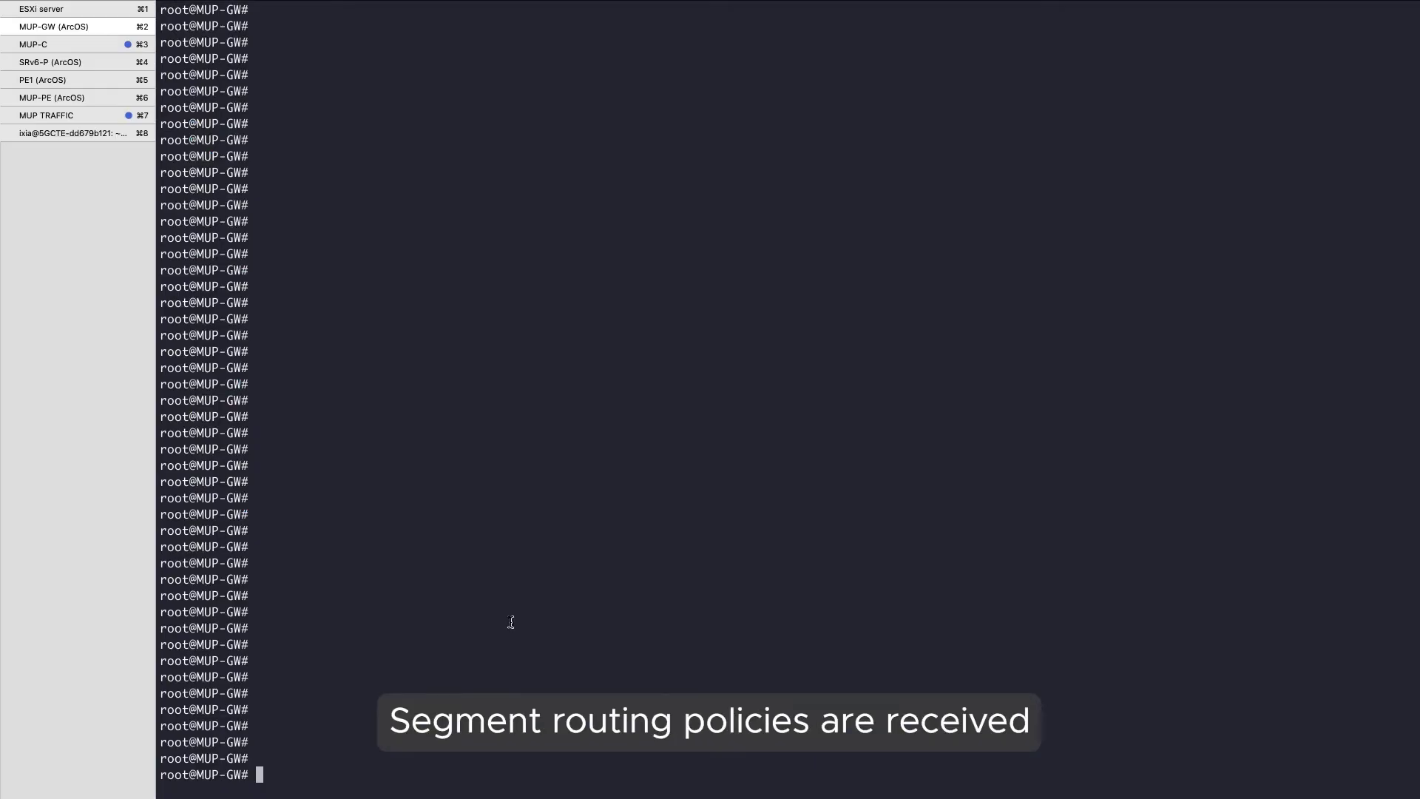
- Run MUP-GW's BGP loc-rib prefix-sid-attr query and highlight the T_M_GTP4_D route
text(show network-instance default protocol BGP default rib afi-safi L3VPN_IPV4_UNICAST loc-rib route attributes prefix-sid-attr)
key(Return)
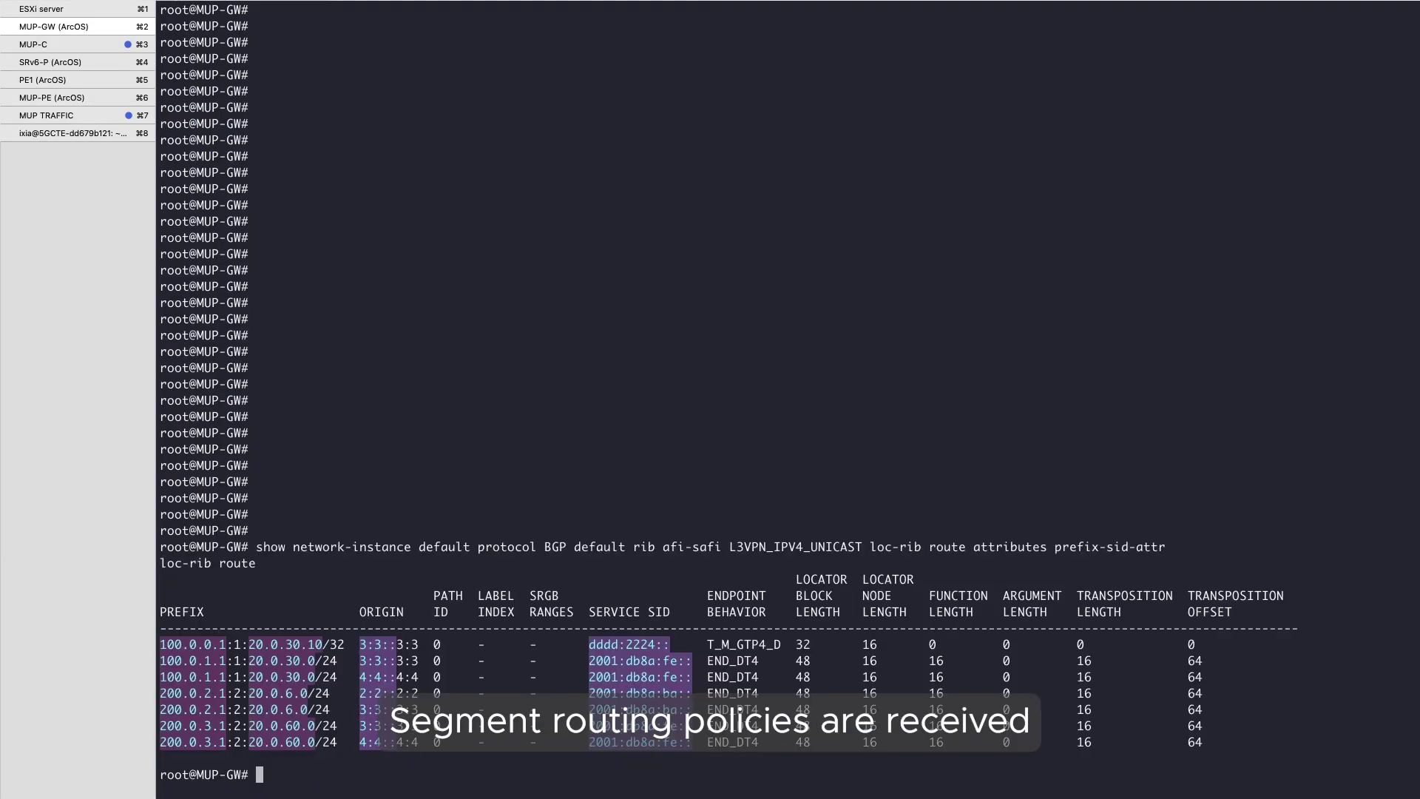
drag(171, 643, 1261, 644)
double_click(744, 644)
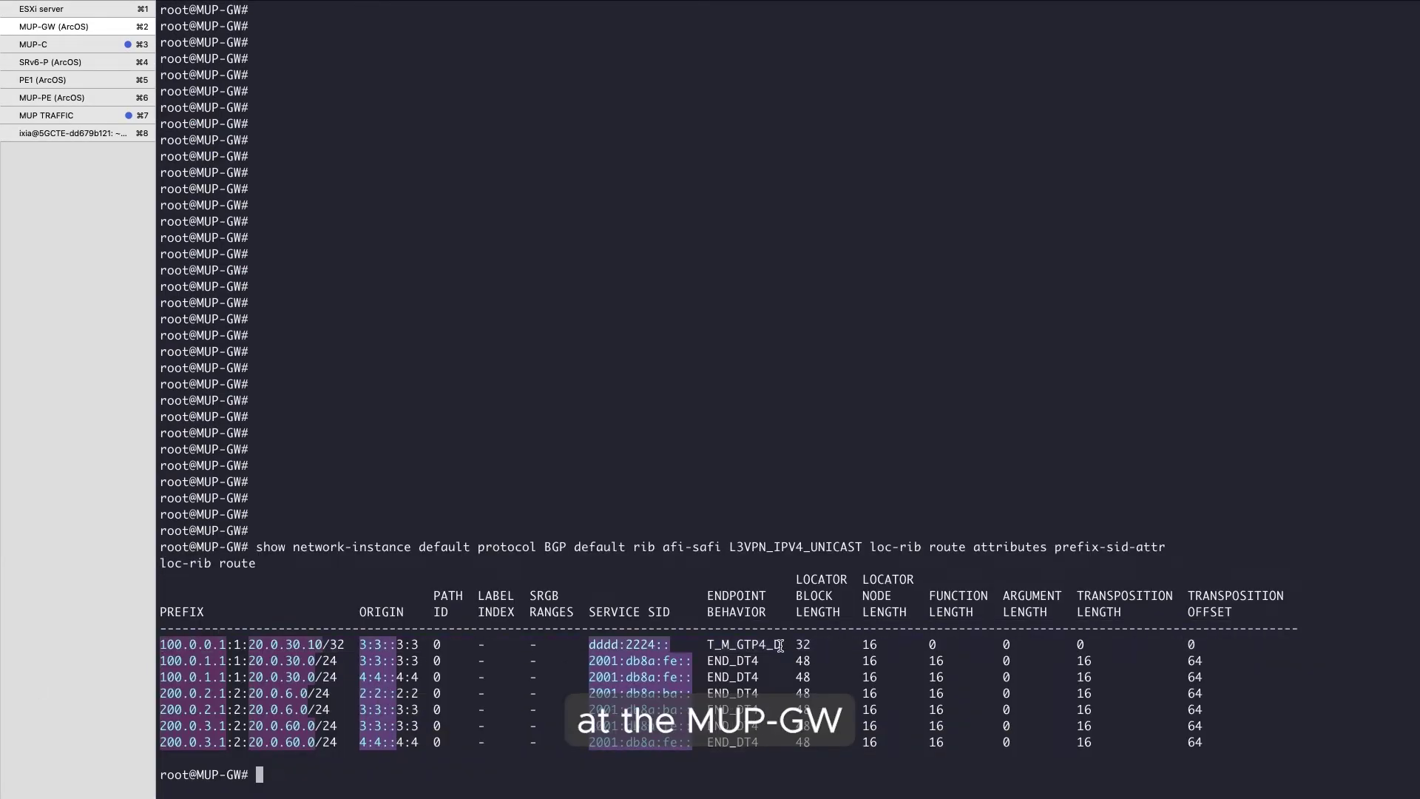
click(665, 640)
- Show the ipv6-tunnel-termination-entries, highlighting gtp-vrf and binding SID dddd:2224::/48
key(Up)
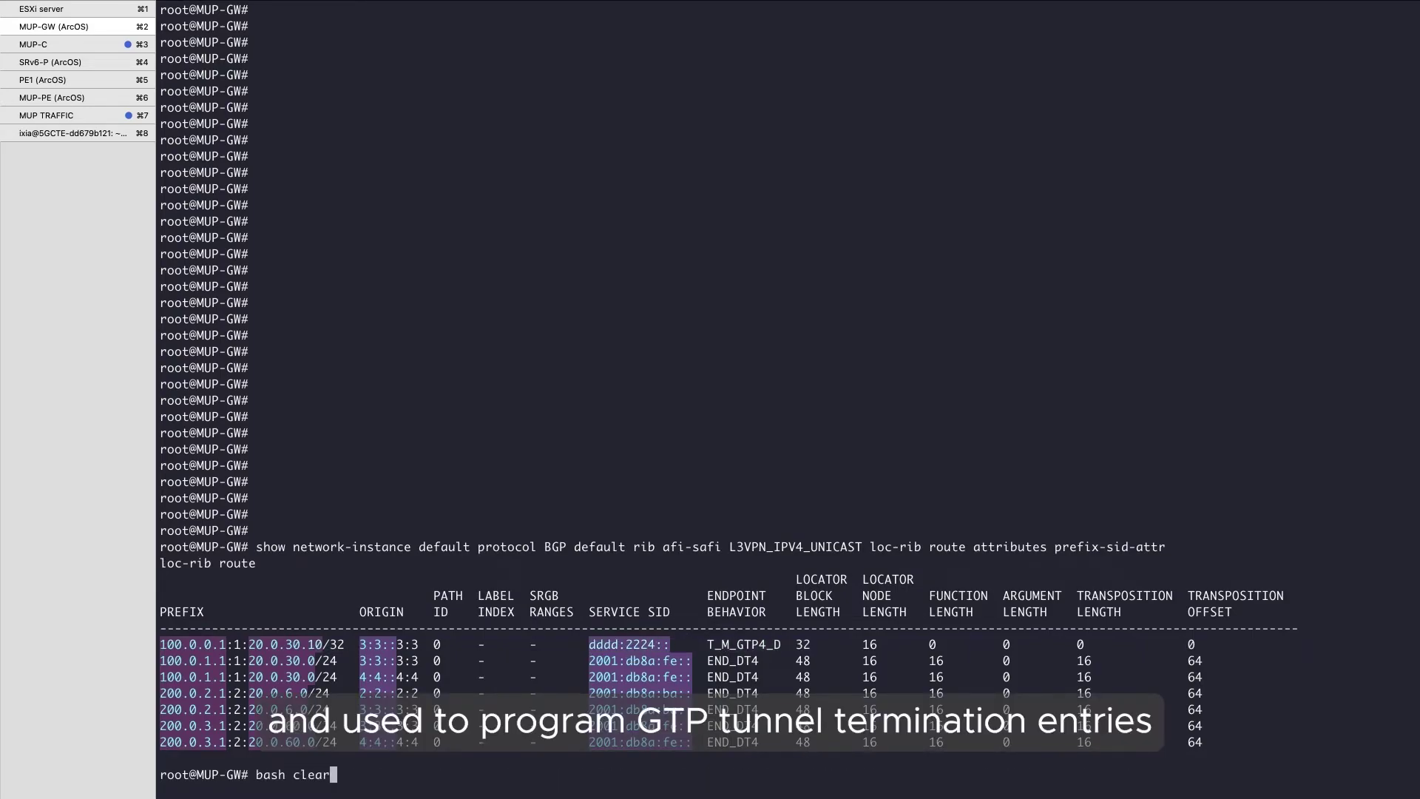
key(ctrl+u)
text(show network-instance * rib IPV6 ipv6-tunnel-termination-entries)
key(Return)
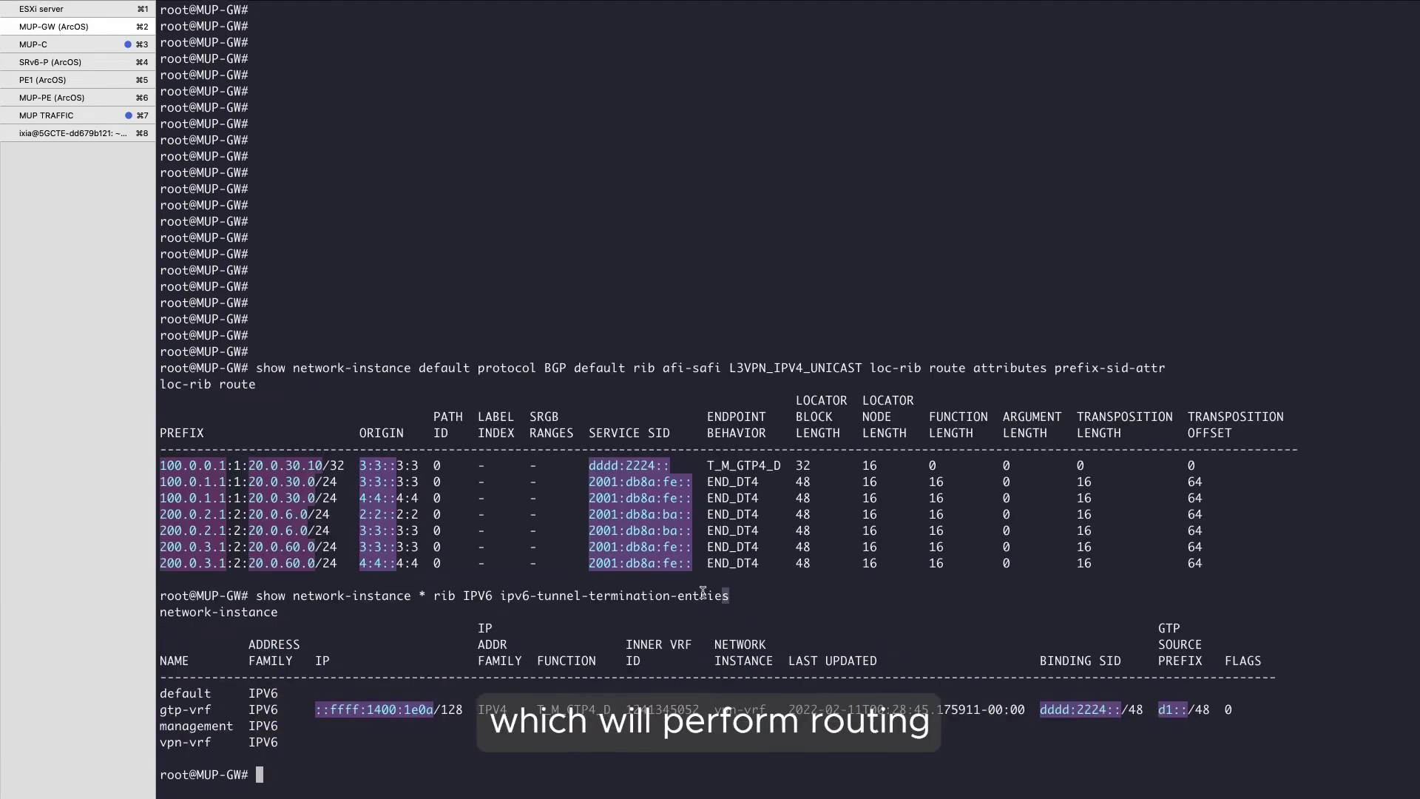
drag(729, 596, 496, 596)
double_click(196, 711)
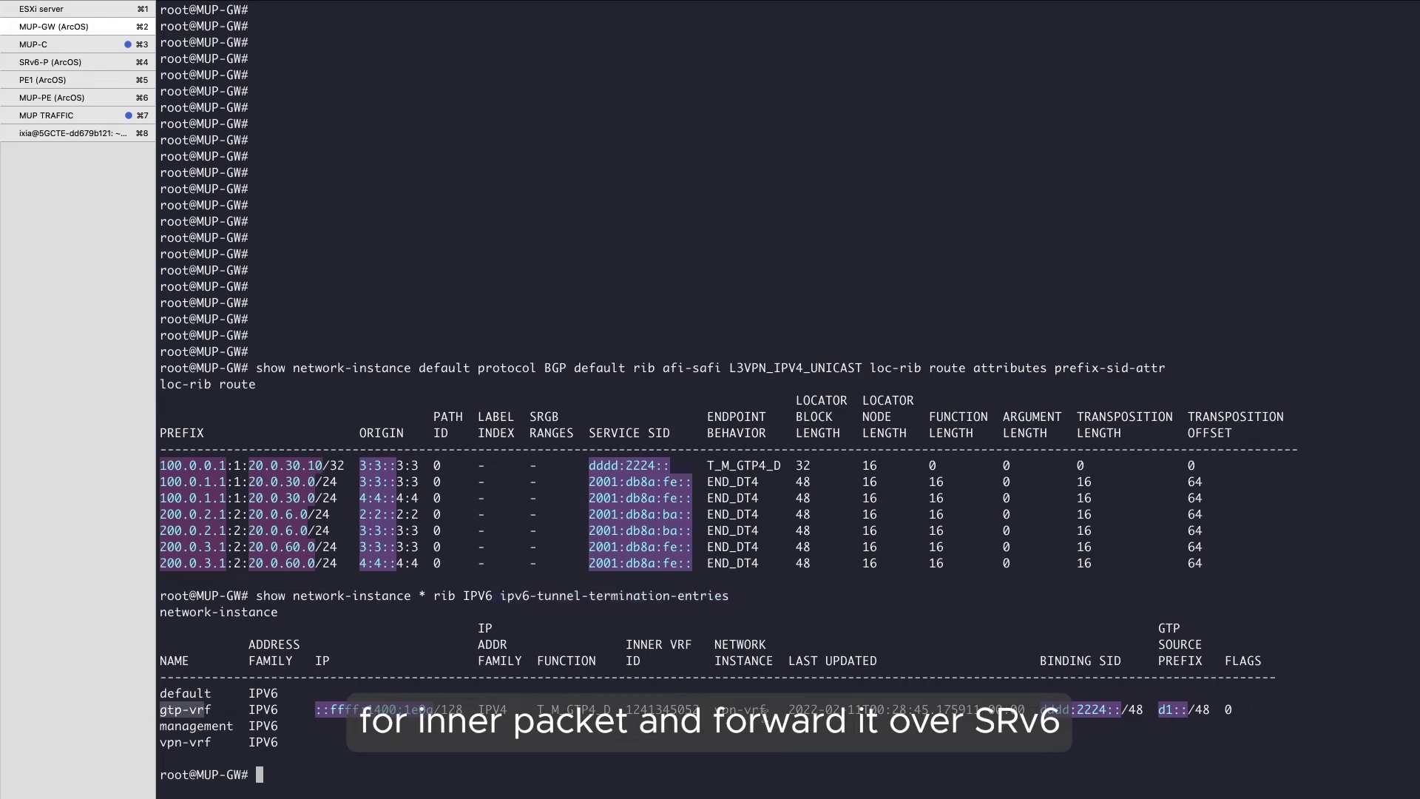
click(591, 709)
double_click(1140, 710)
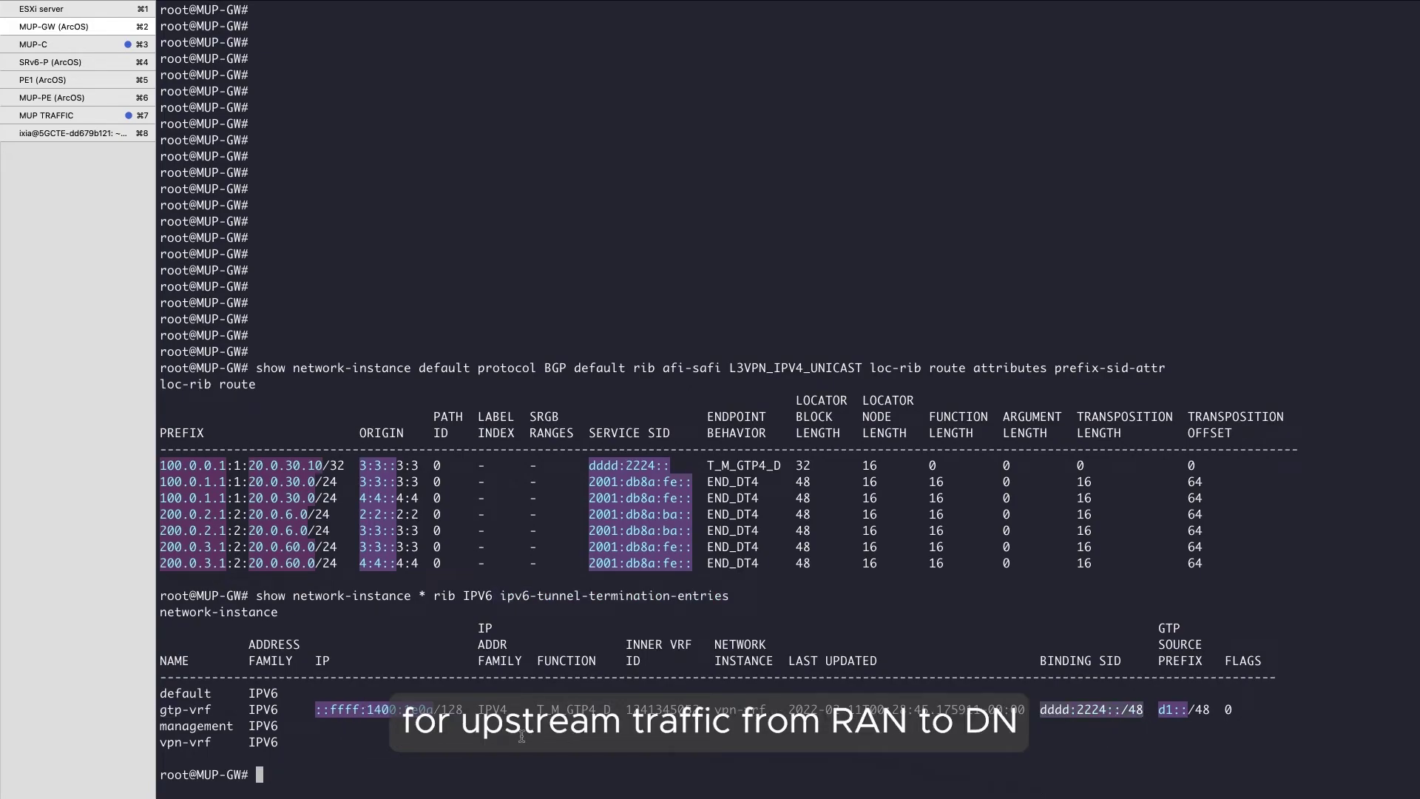
key(super+6)
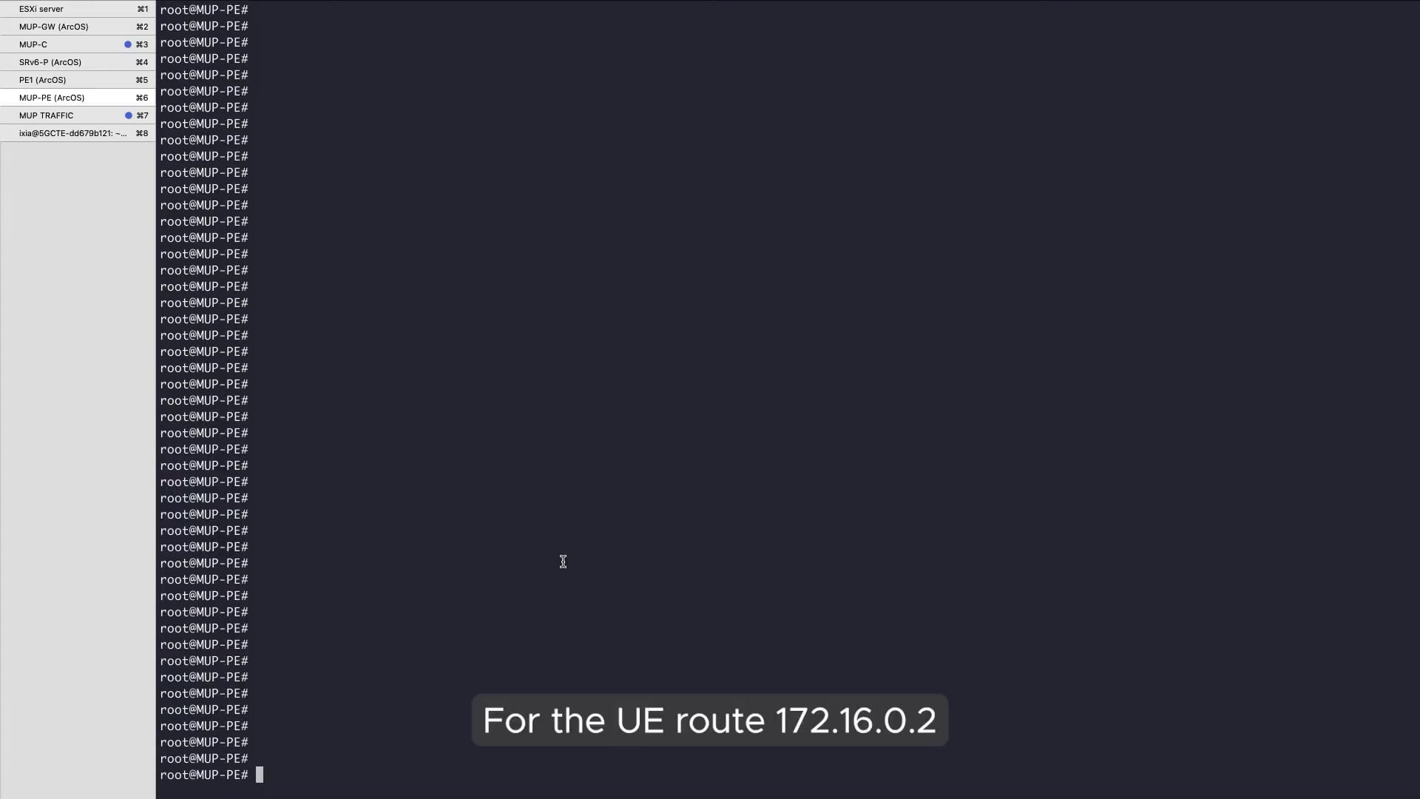
- Query route 100.0.0.1:2:172.16.0.2/32 on MUP-PE and highlight its service SID dddd:1114:0:1400:30a:1400:0:100
text(show network-instance default protocol BGP default rib afi-safi L3VPN_IPV4_UNICAST loc-rib route 100.0.0.1:2:172.16.0.2/32 attributes prefix-sid-attr)
click(267, 588)
key(Return)
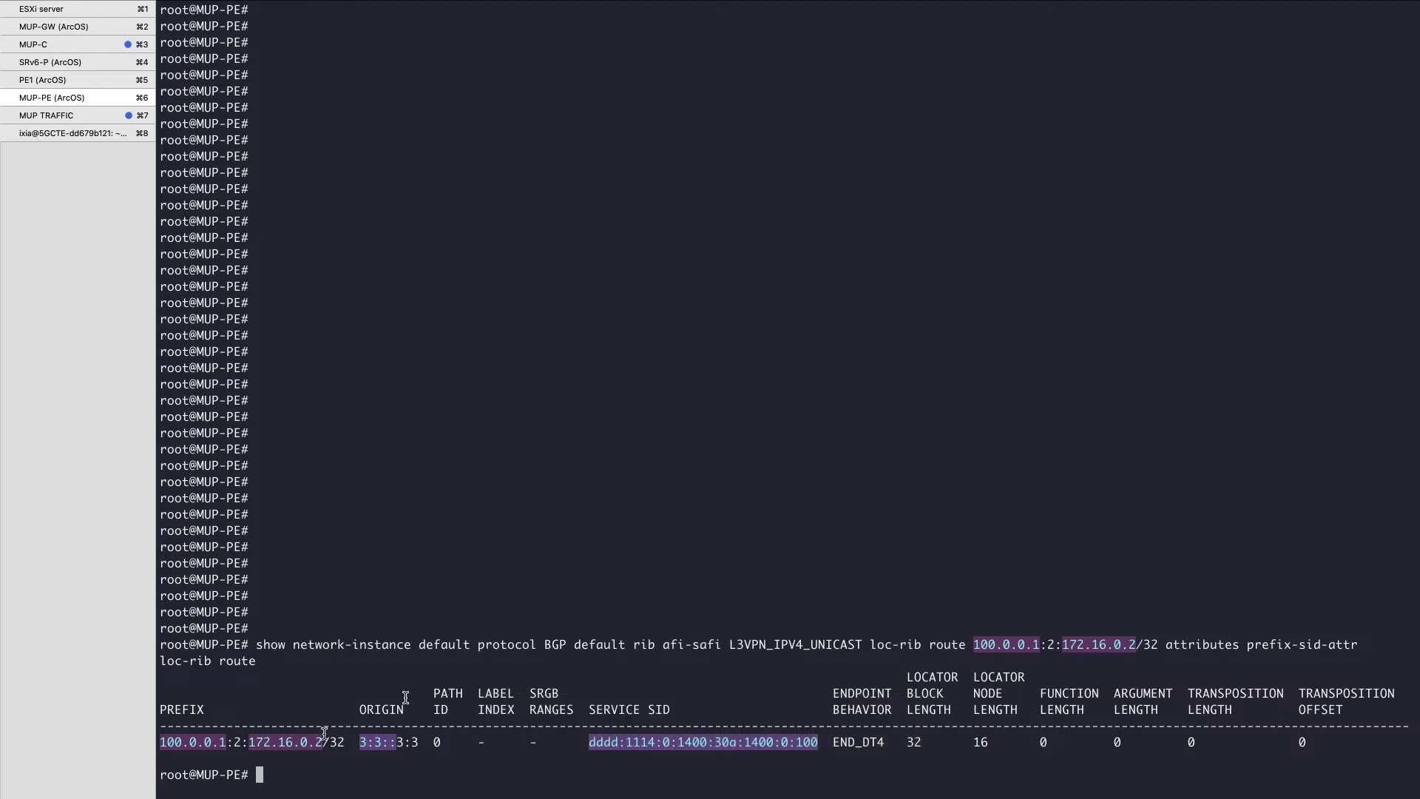
drag(250, 736, 345, 742)
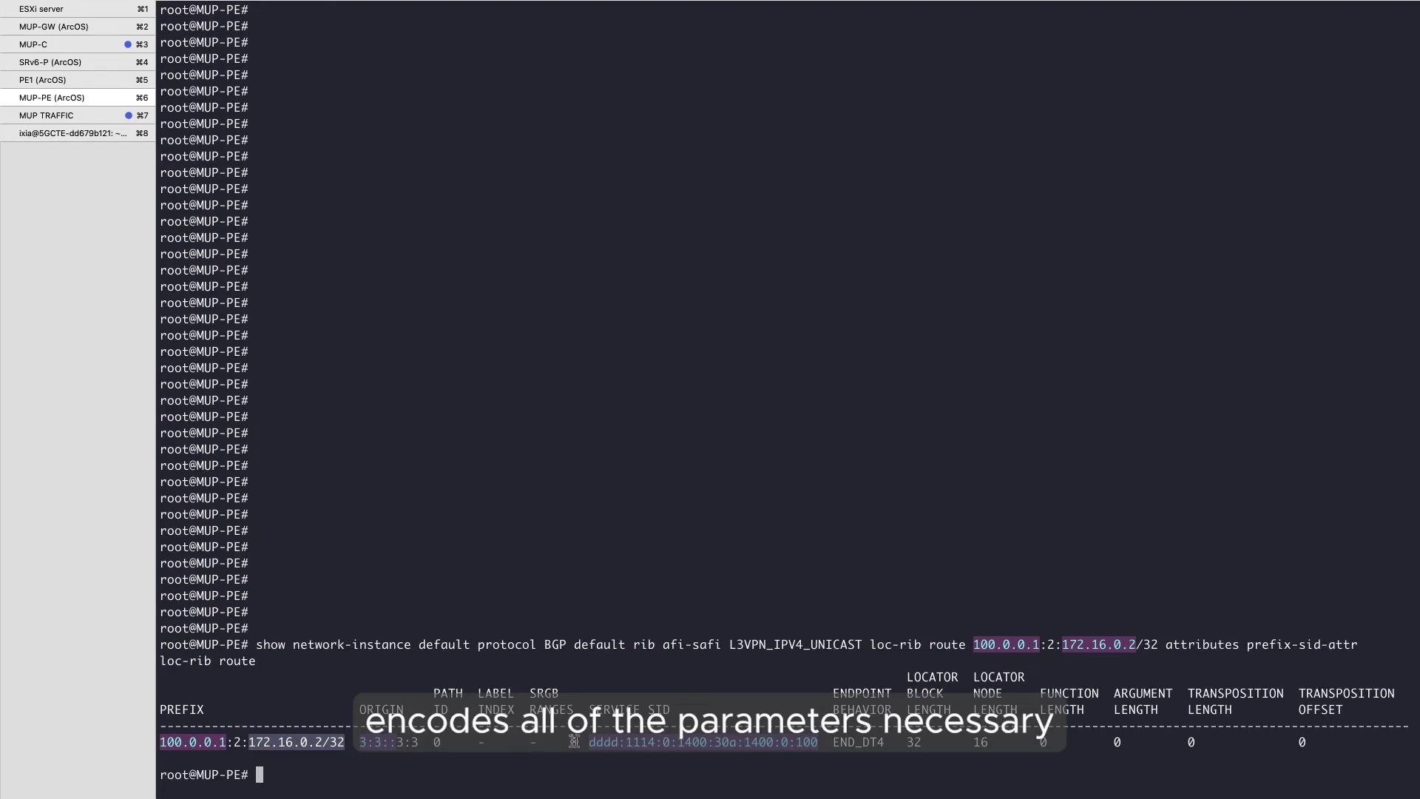
click(632, 742)
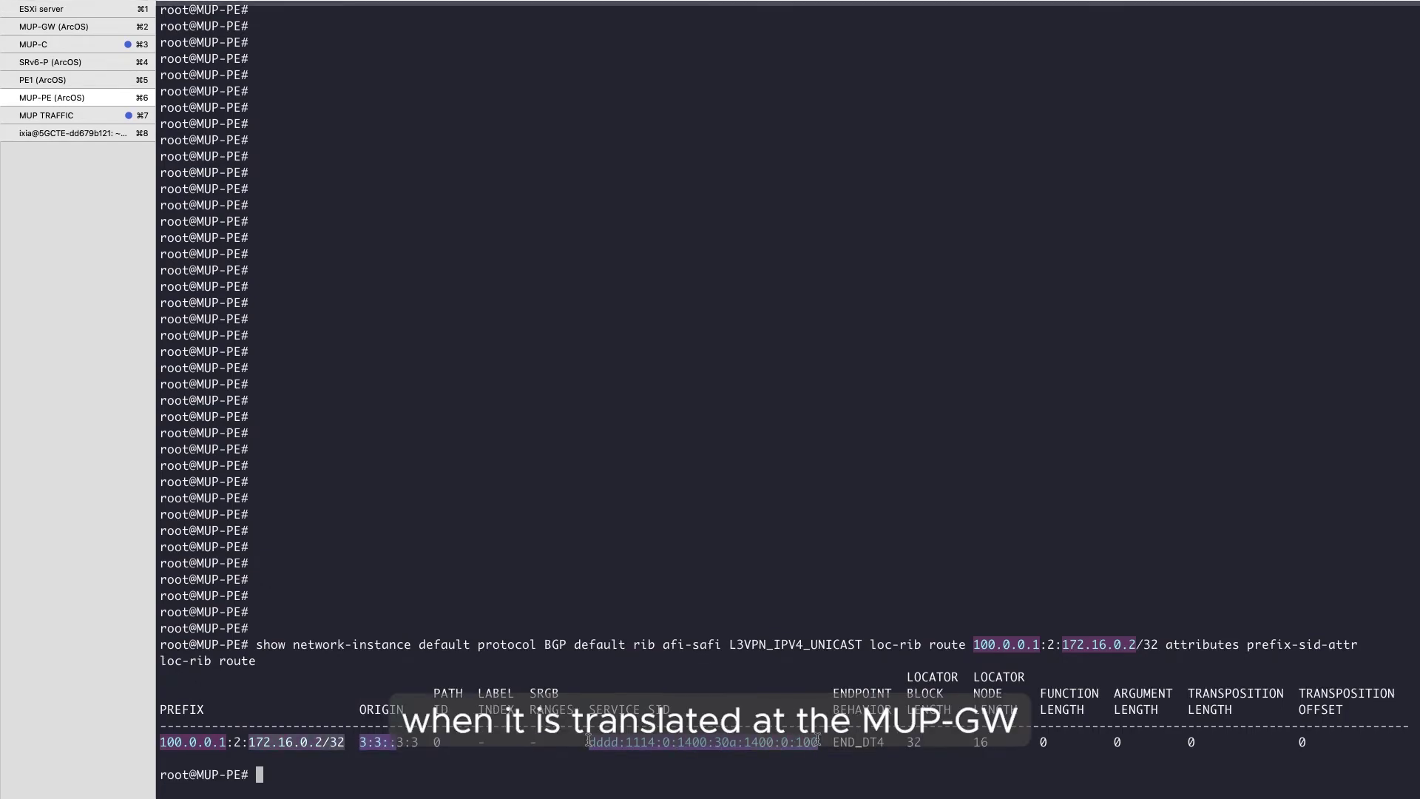
drag(589, 742, 819, 741)
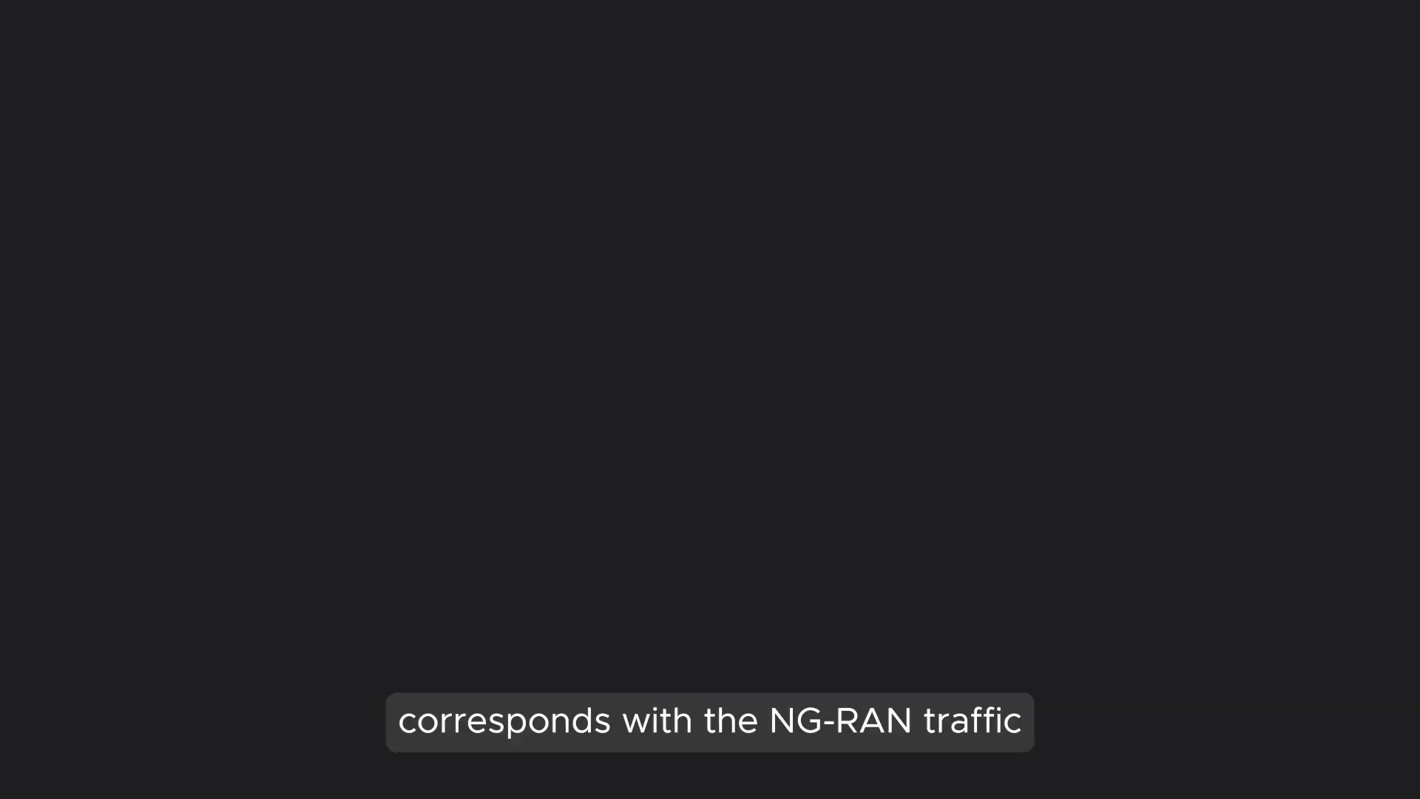
- Restart nload on swp1, swp3 and swp4 in the N3 and N6 panes
key(Return)
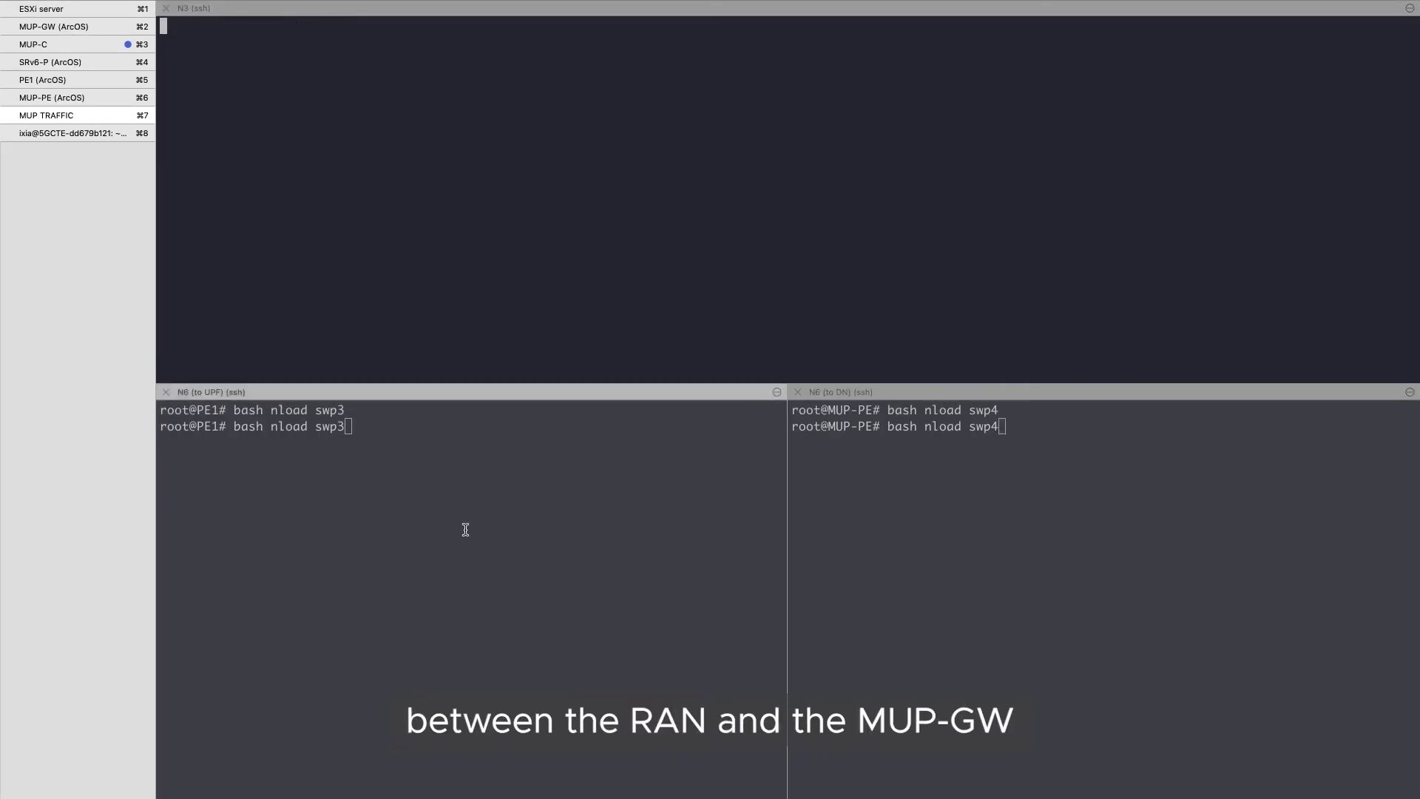
click(479, 523)
key(Return)
click(1017, 516)
key(Return)
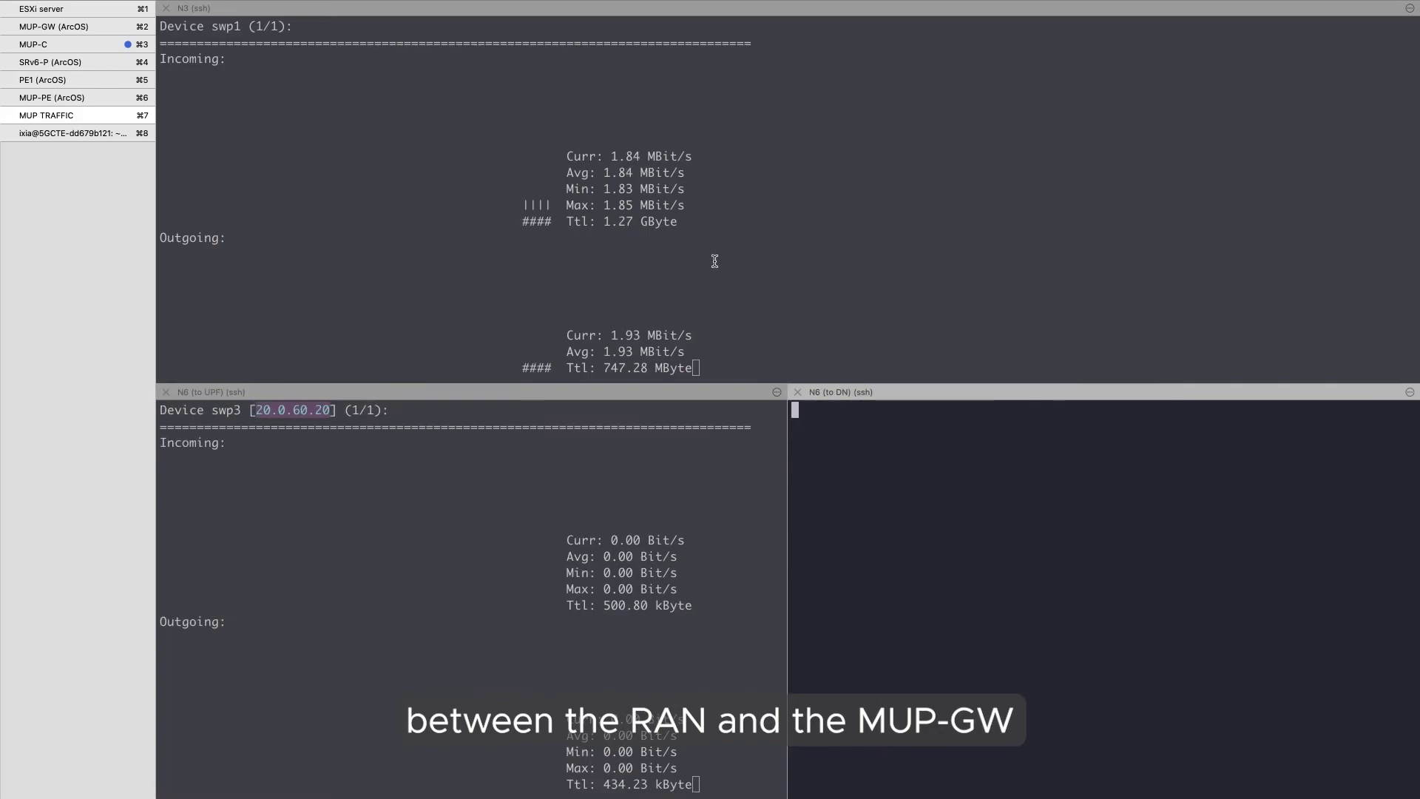
click(713, 262)
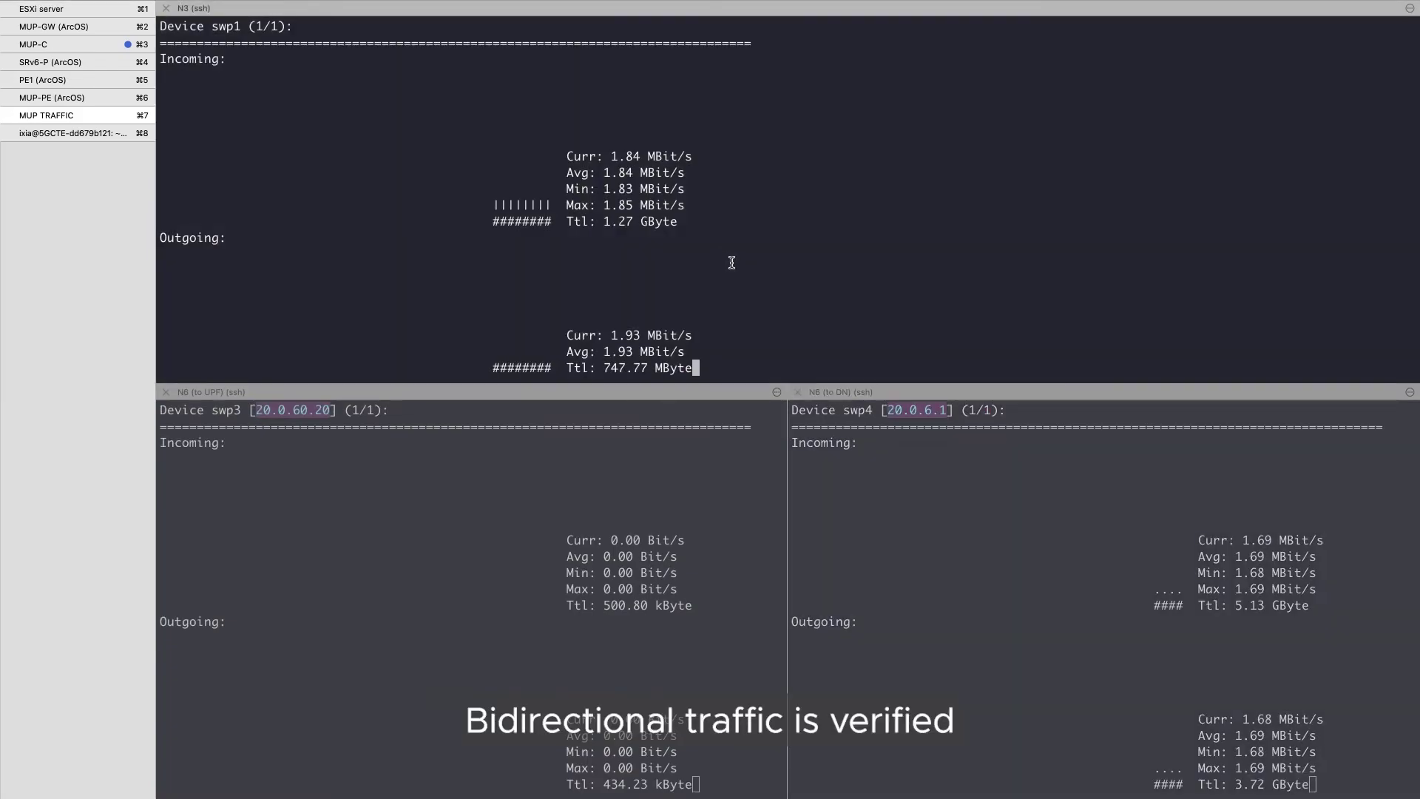